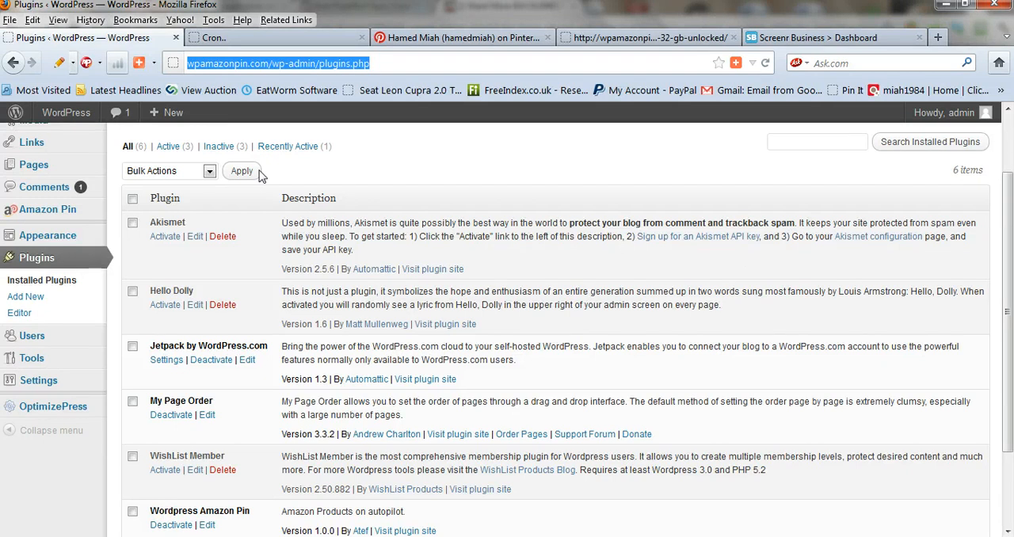
Review the installed plugins and open the settings page of the Amazon Pin plugin
{"action": "scroll", "coordinate": [179, 309], "scroll_direction": "up", "scroll_amount": 2}
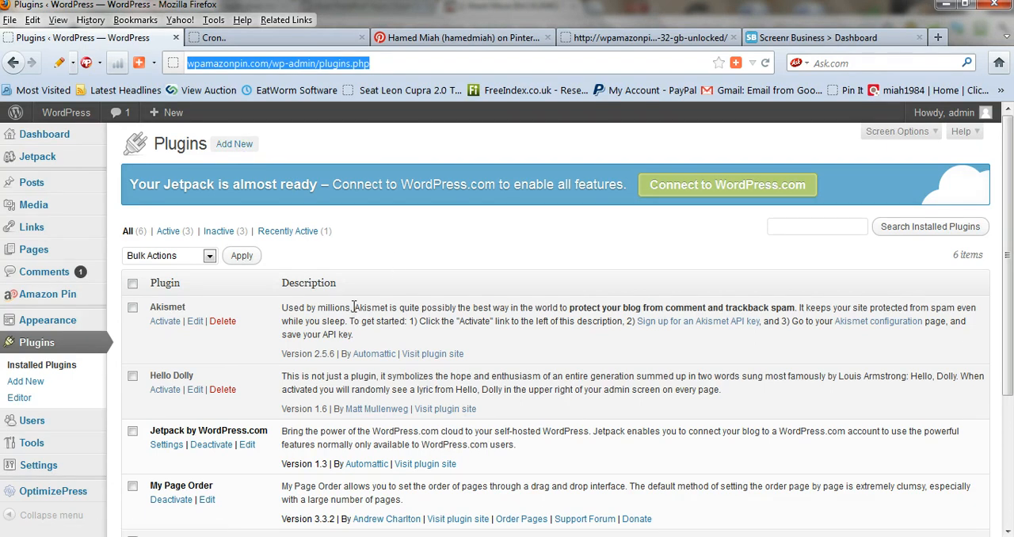
{"action": "scroll", "coordinate": [313, 317], "scroll_direction": "down", "scroll_amount": 2}
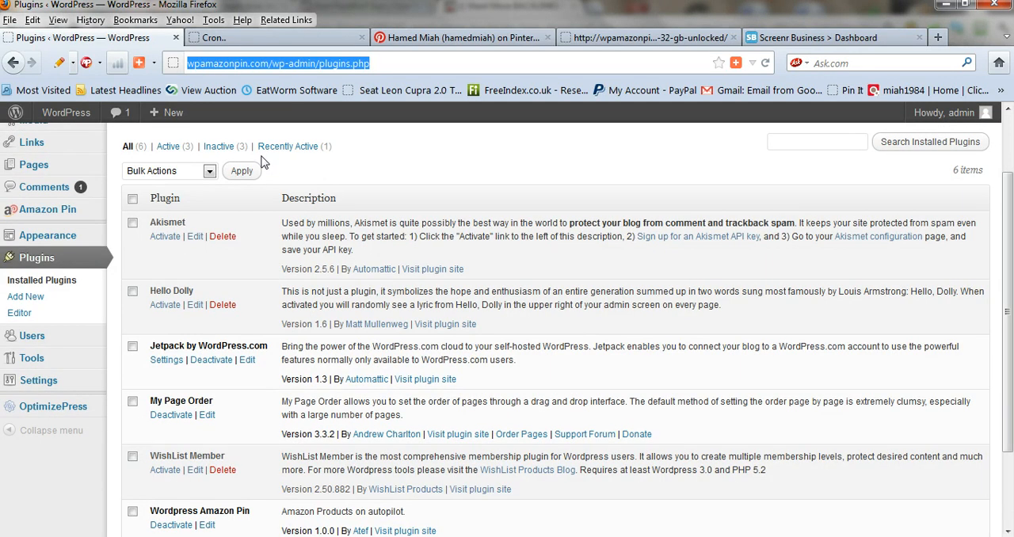
{"action": "scroll", "coordinate": [264, 161], "scroll_direction": "down", "scroll_amount": 2}
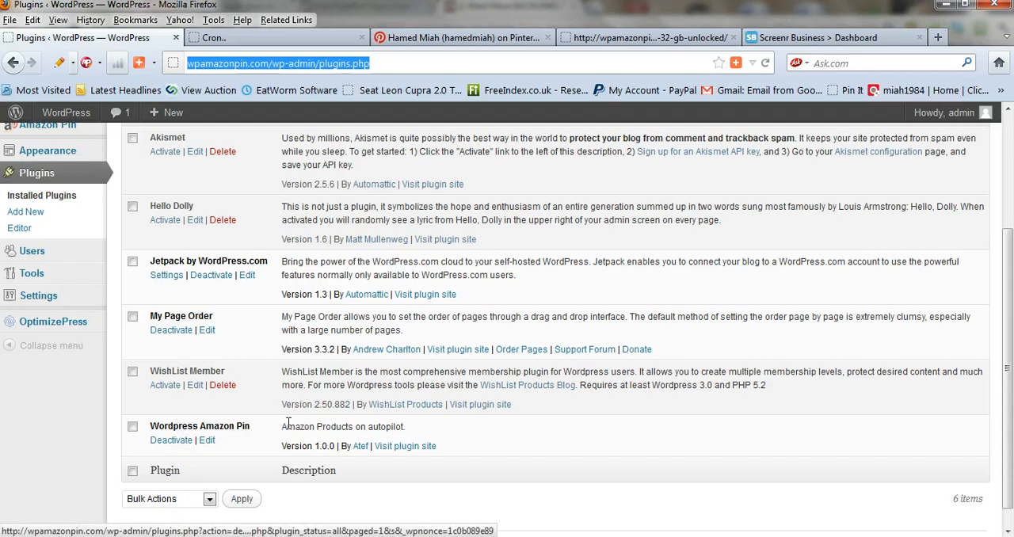
{"action": "scroll", "coordinate": [281, 420], "scroll_direction": "up", "scroll_amount": 4}
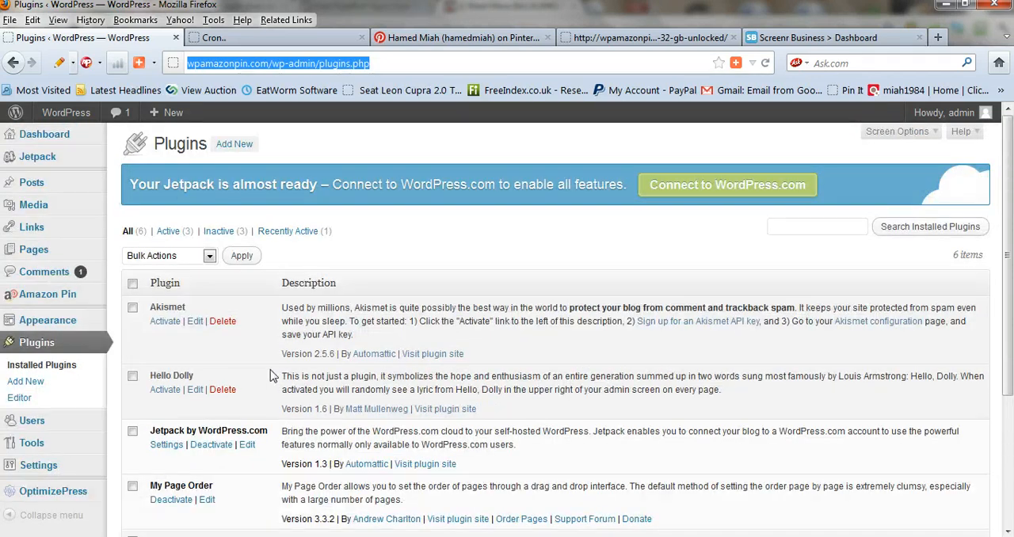
{"action": "left_click", "coordinate": [18, 305]}
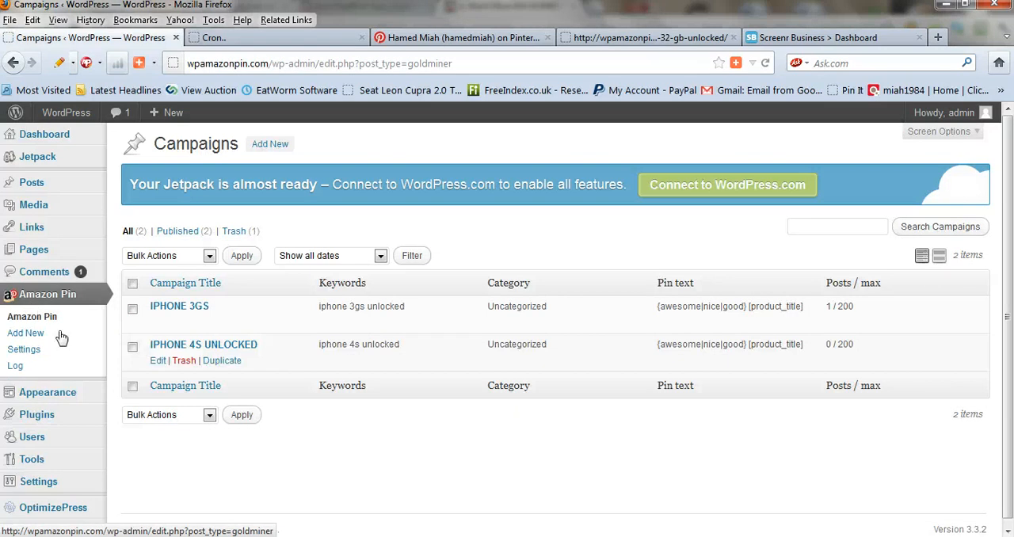
{"action": "left_click", "coordinate": [24, 358]}
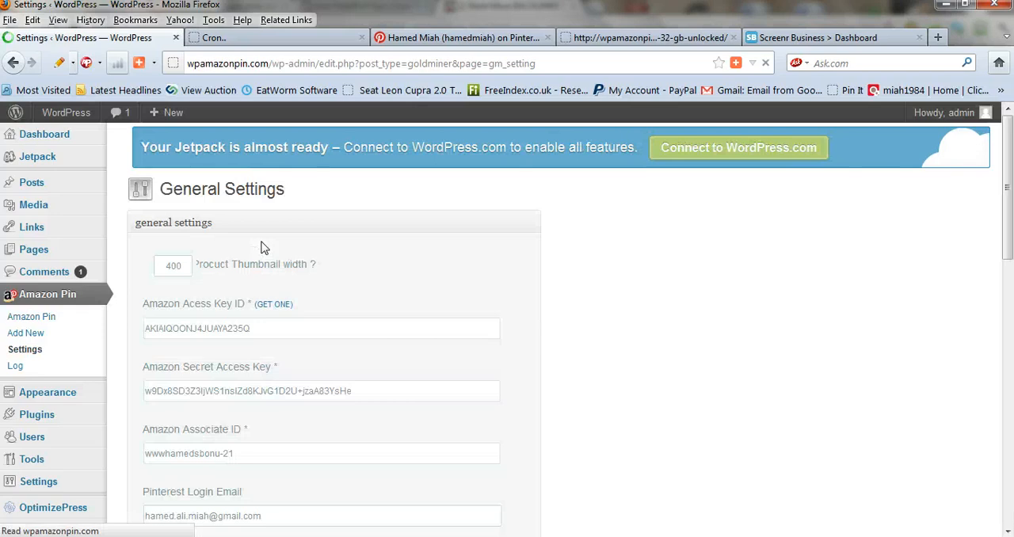
Examine the plugin's general settings, from the Amazon and Pinterest credentials through the spinner and ad code fields to the cron commands
{"action": "scroll", "coordinate": [243, 326], "scroll_direction": "down", "scroll_amount": 3}
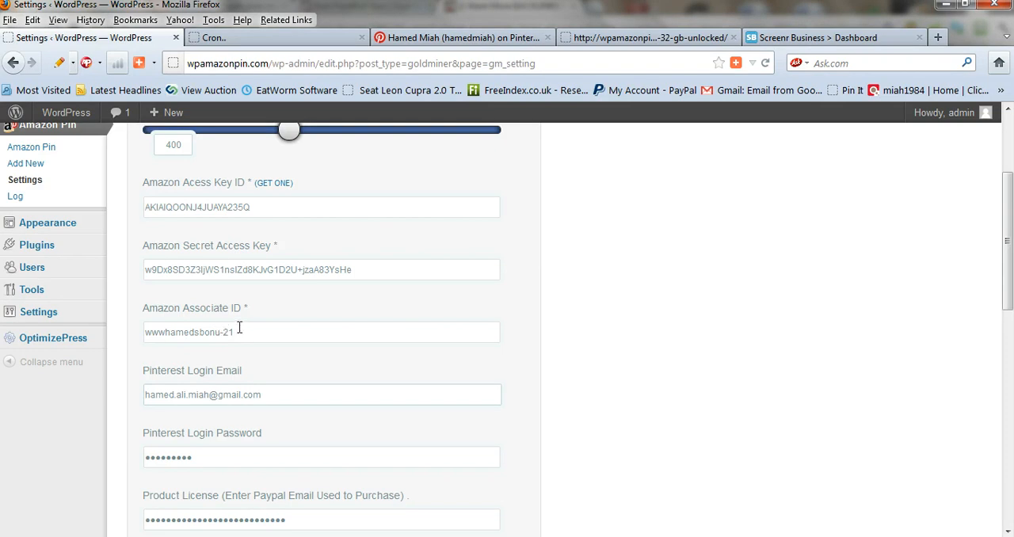
{"action": "scroll", "coordinate": [233, 363], "scroll_direction": "down", "scroll_amount": 2}
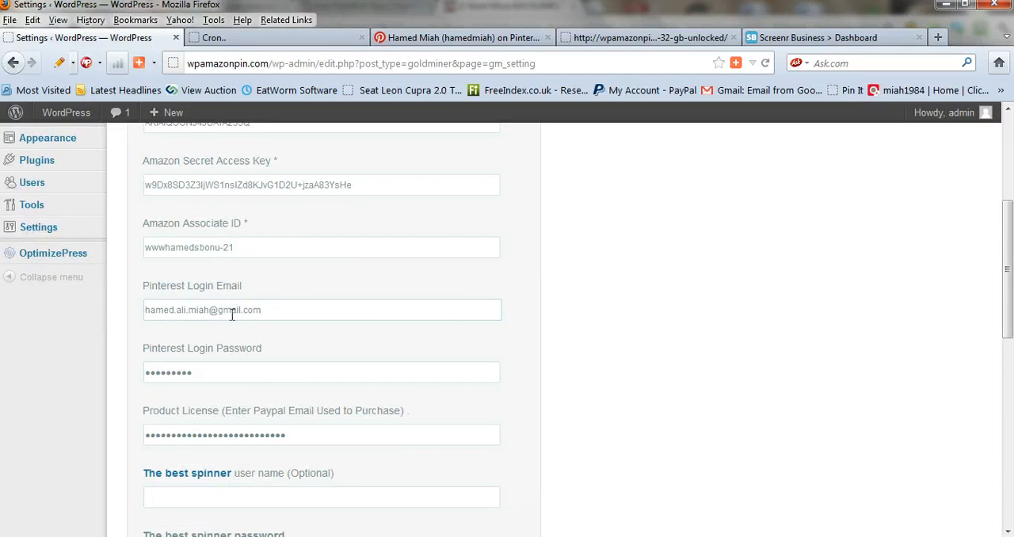
{"action": "scroll", "coordinate": [228, 363], "scroll_direction": "down", "scroll_amount": 2}
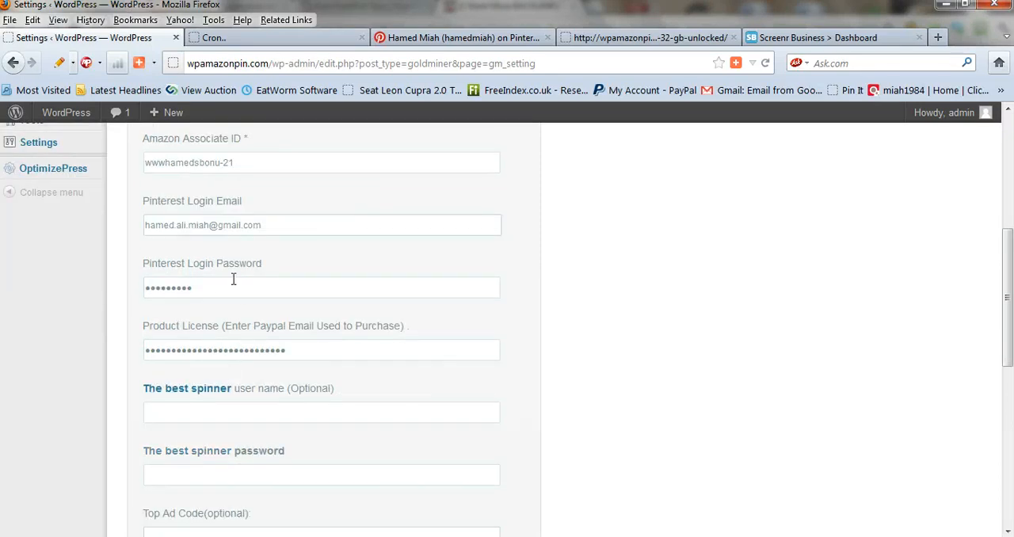
{"action": "scroll", "coordinate": [238, 274], "scroll_direction": "down", "scroll_amount": 2}
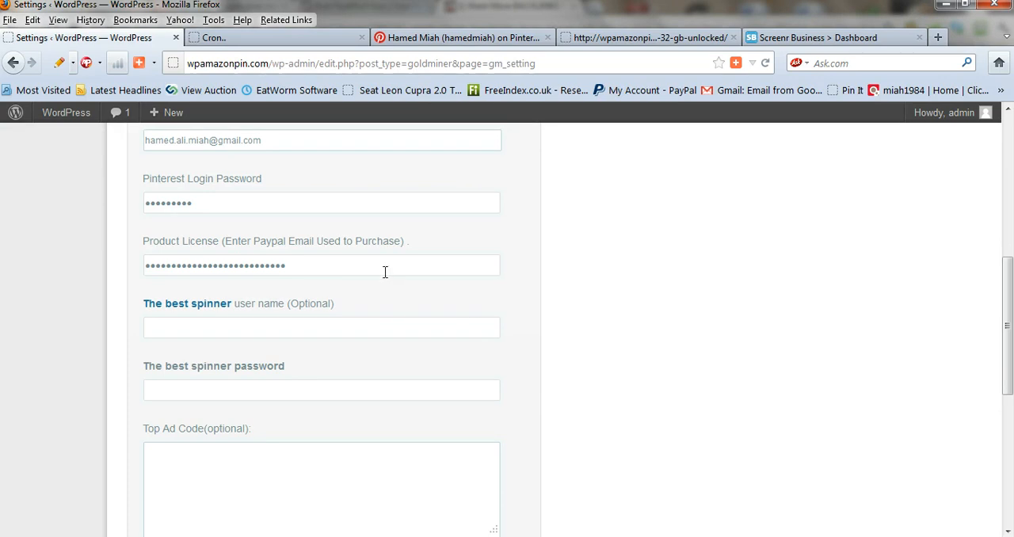
{"action": "scroll", "coordinate": [301, 268], "scroll_direction": "down", "scroll_amount": 2}
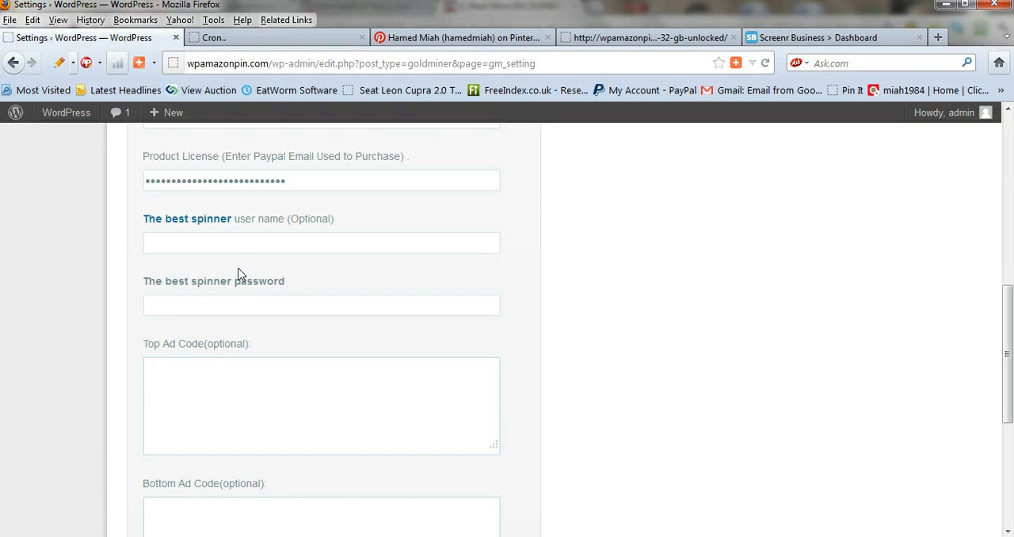
{"action": "scroll", "coordinate": [212, 252], "scroll_direction": "down", "scroll_amount": 2}
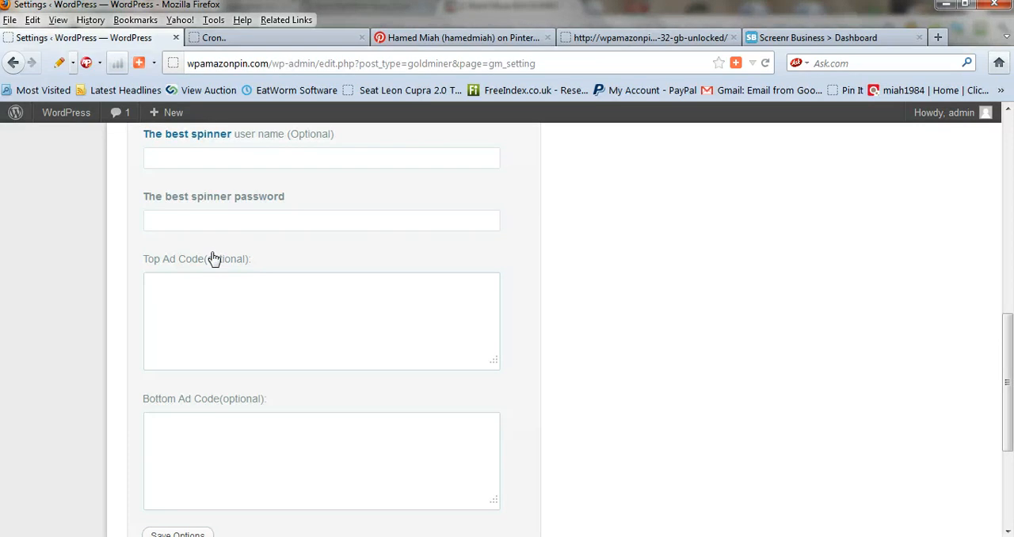
{"action": "scroll", "coordinate": [213, 258], "scroll_direction": "down", "scroll_amount": 2}
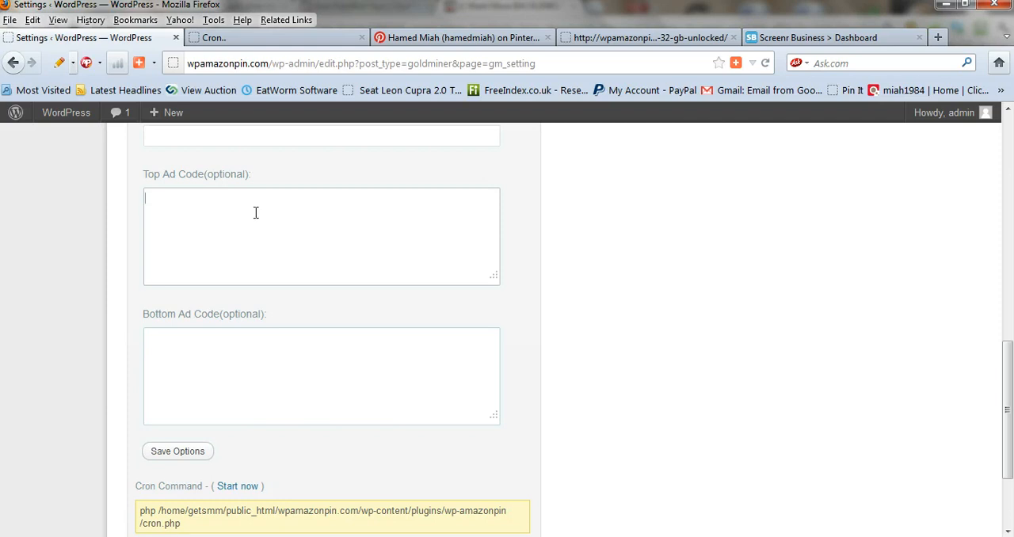
{"action": "scroll", "coordinate": [347, 256], "scroll_direction": "down", "scroll_amount": 2}
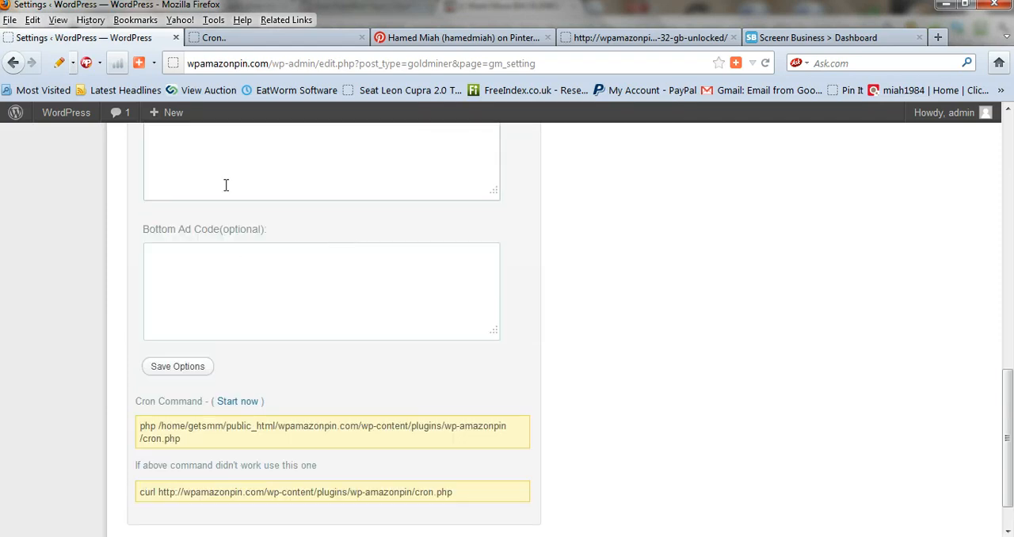
{"action": "scroll", "coordinate": [270, 246], "scroll_direction": "up", "scroll_amount": 8}
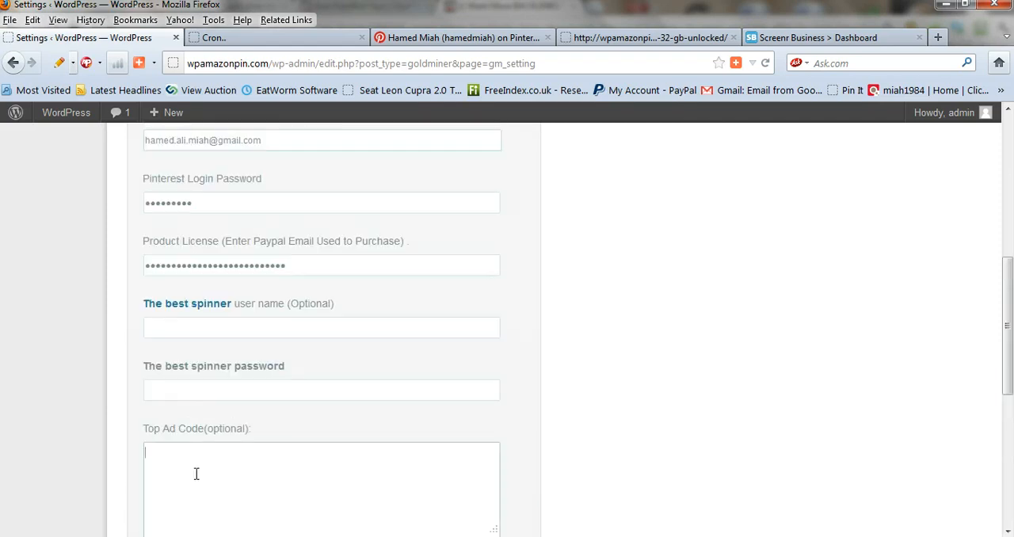
{"action": "scroll", "coordinate": [198, 471], "scroll_direction": "down", "scroll_amount": 6}
{"action": "scroll", "coordinate": [209, 429], "scroll_direction": "down", "scroll_amount": 2}
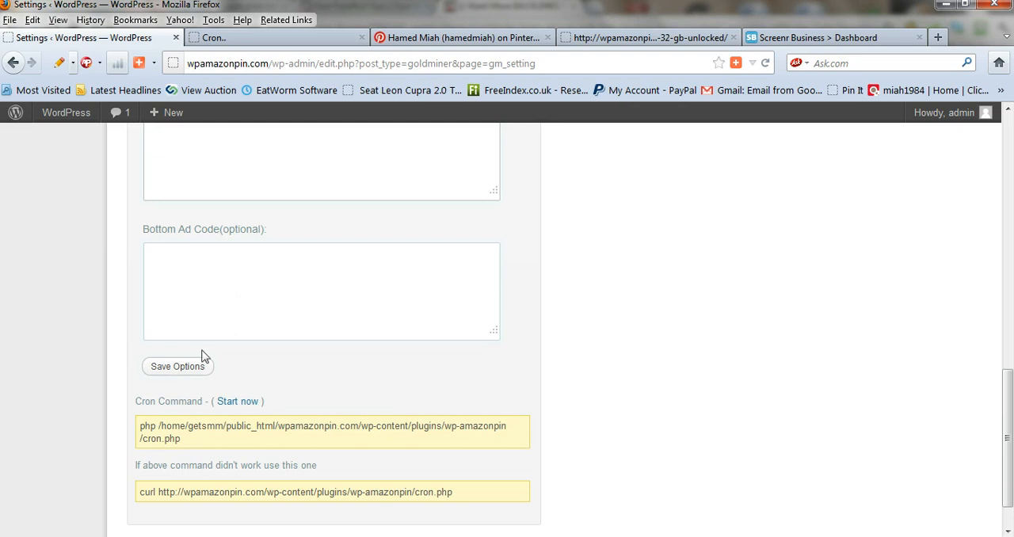
Save the Amazon Pin general settings and check for the save confirmation
{"action": "left_click", "coordinate": [188, 372]}
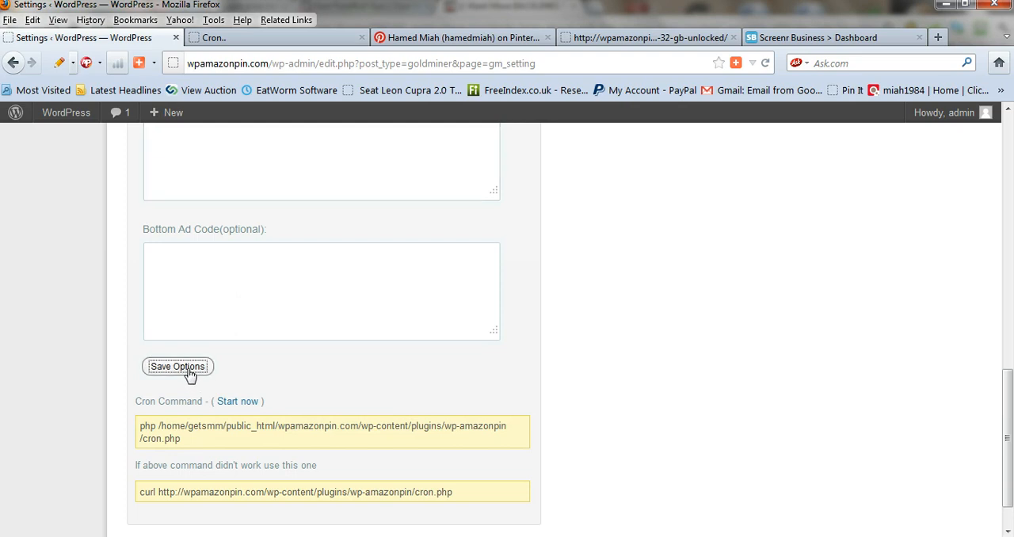
{"action": "scroll", "coordinate": [368, 372], "scroll_direction": "up", "scroll_amount": 15}
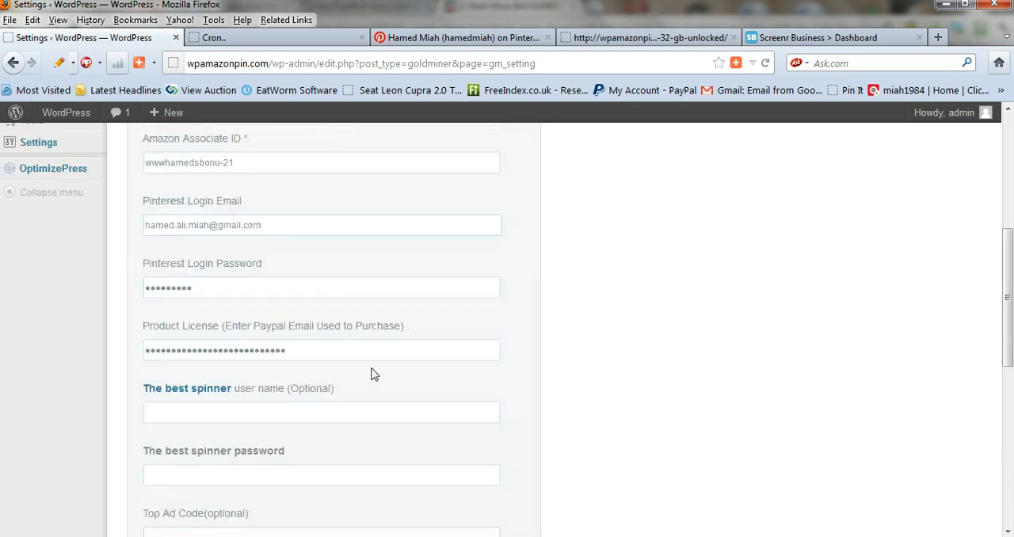
{"action": "scroll", "coordinate": [371, 367], "scroll_direction": "down", "scroll_amount": 15}
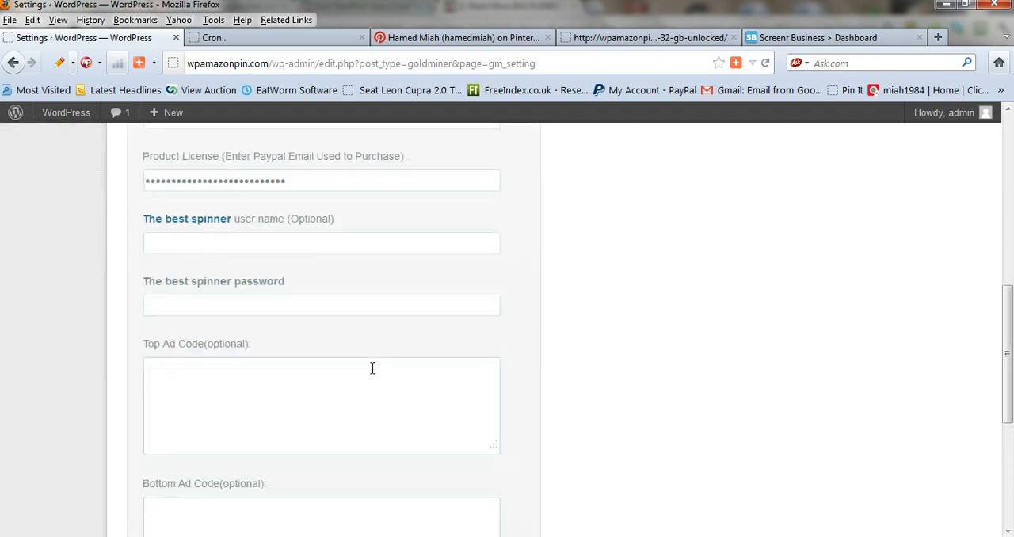
{"action": "scroll", "coordinate": [259, 411], "scroll_direction": "up", "scroll_amount": 12}
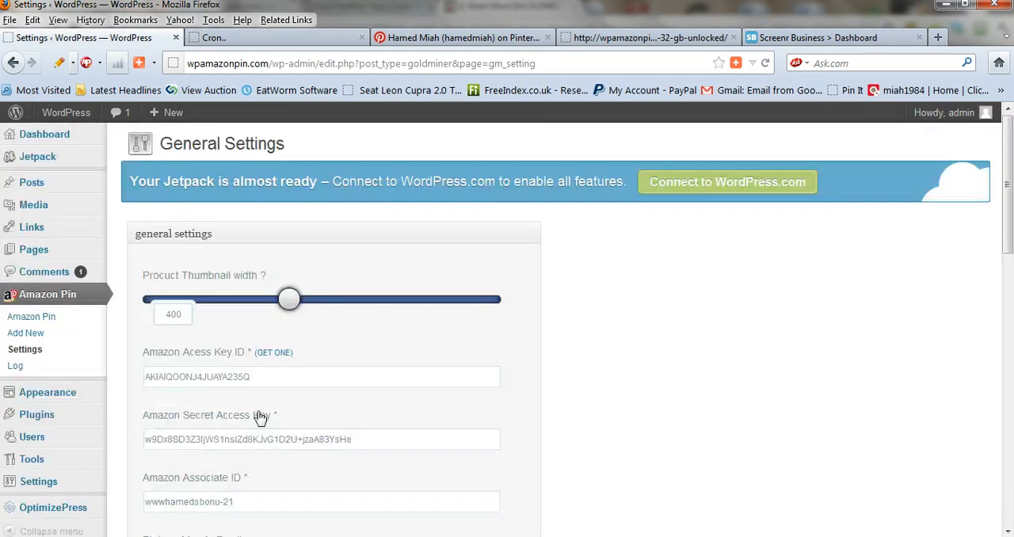
{"action": "scroll", "coordinate": [272, 288], "scroll_direction": "down", "scroll_amount": 15}
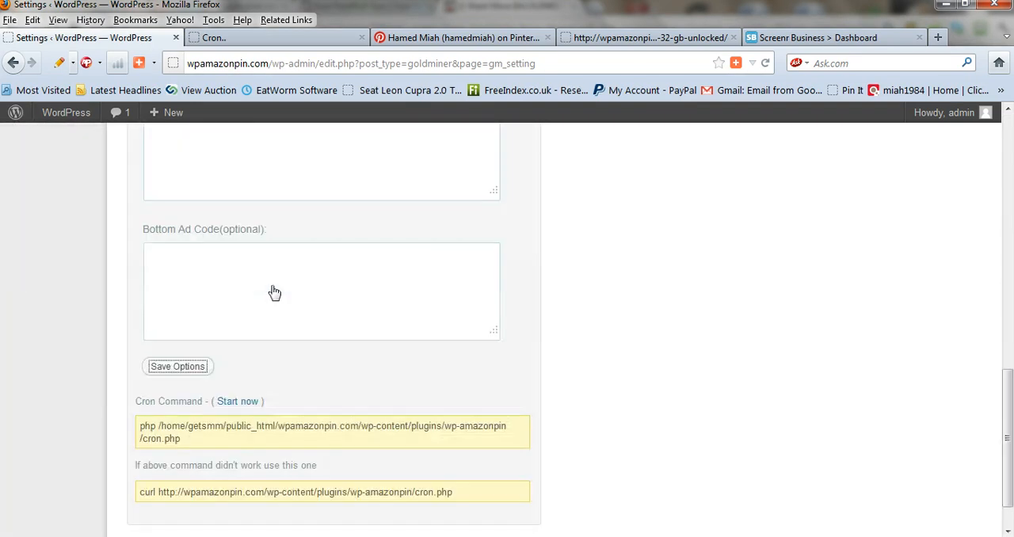
{"action": "left_click", "coordinate": [183, 367]}
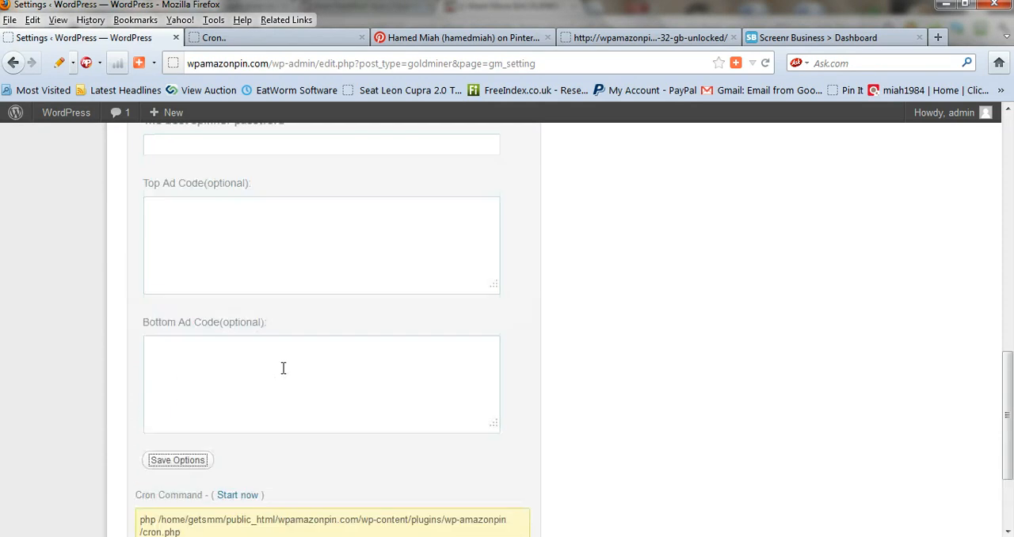
{"action": "scroll", "coordinate": [283, 368], "scroll_direction": "up", "scroll_amount": 13}
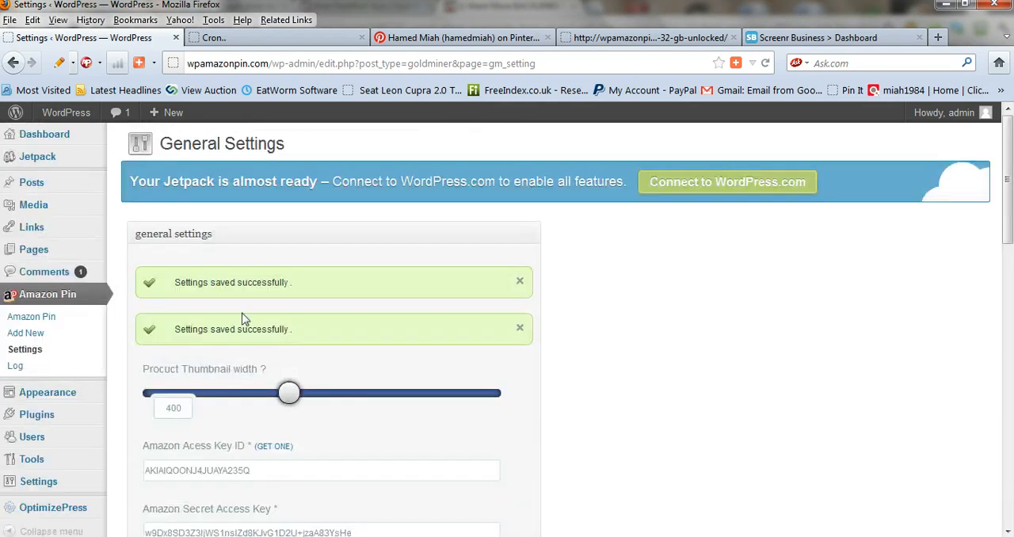
Review the saved settings and the cron command, and start a new Amazon Pin campaign
{"action": "scroll", "coordinate": [333, 336], "scroll_direction": "down", "scroll_amount": 2}
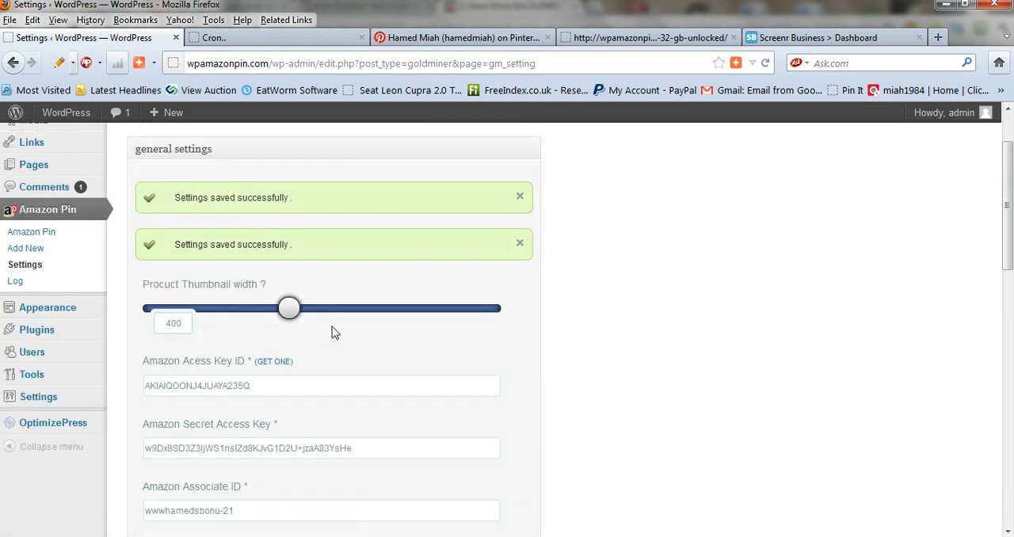
{"action": "scroll", "coordinate": [332, 332], "scroll_direction": "down", "scroll_amount": 4}
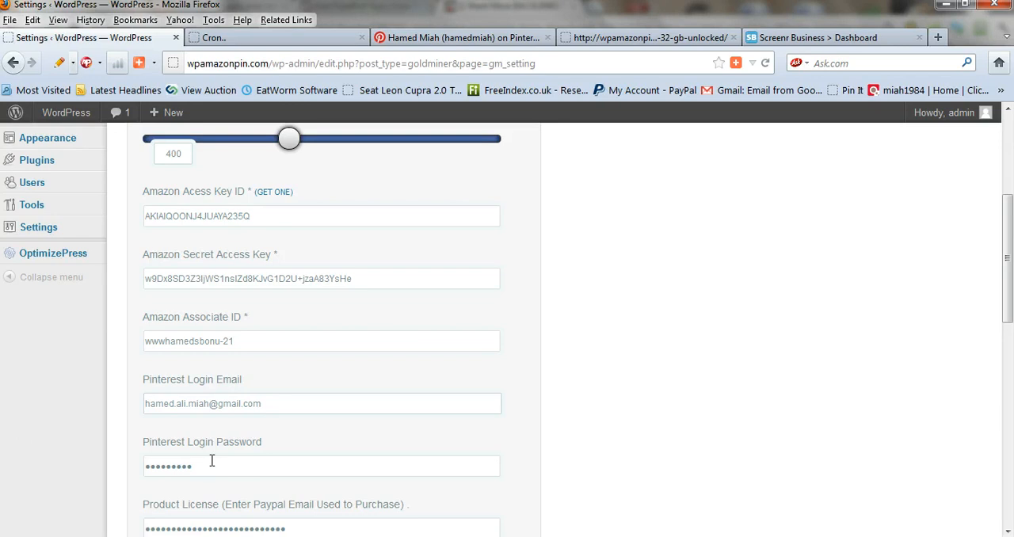
{"action": "scroll", "coordinate": [211, 459], "scroll_direction": "down", "scroll_amount": 13}
{"action": "scroll", "coordinate": [305, 366], "scroll_direction": "down", "scroll_amount": 2}
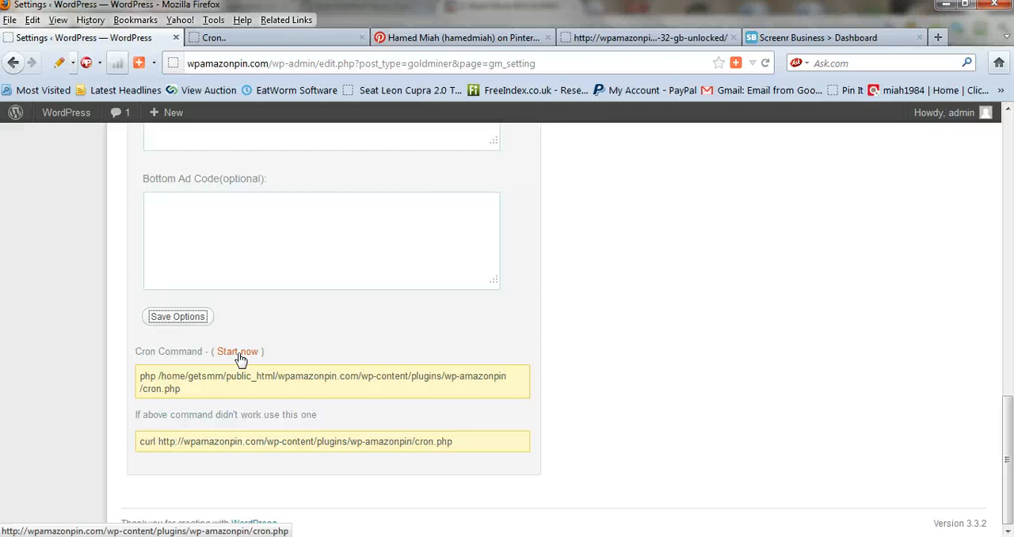
{"action": "scroll", "coordinate": [240, 358], "scroll_direction": "up", "scroll_amount": 15}
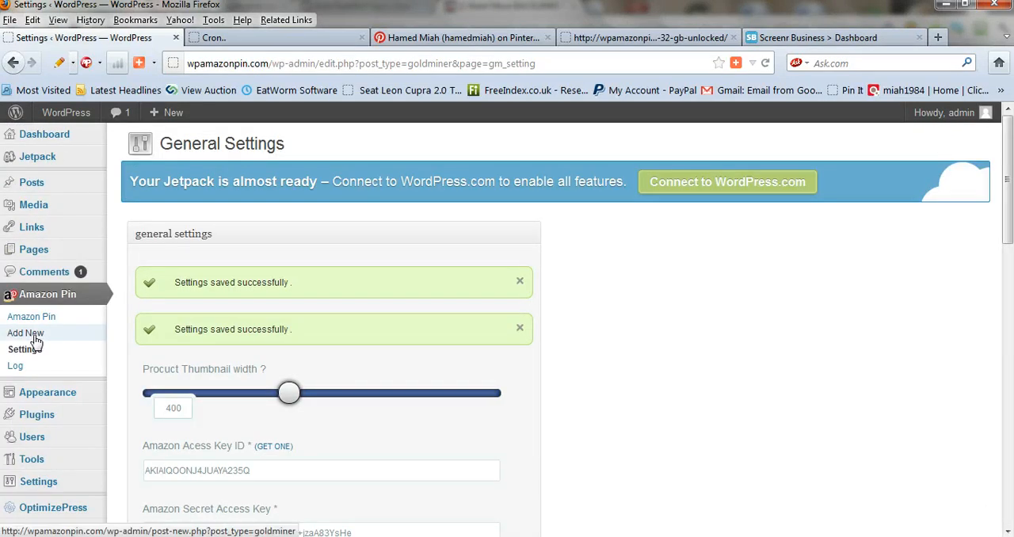
{"action": "left_click", "coordinate": [35, 341]}
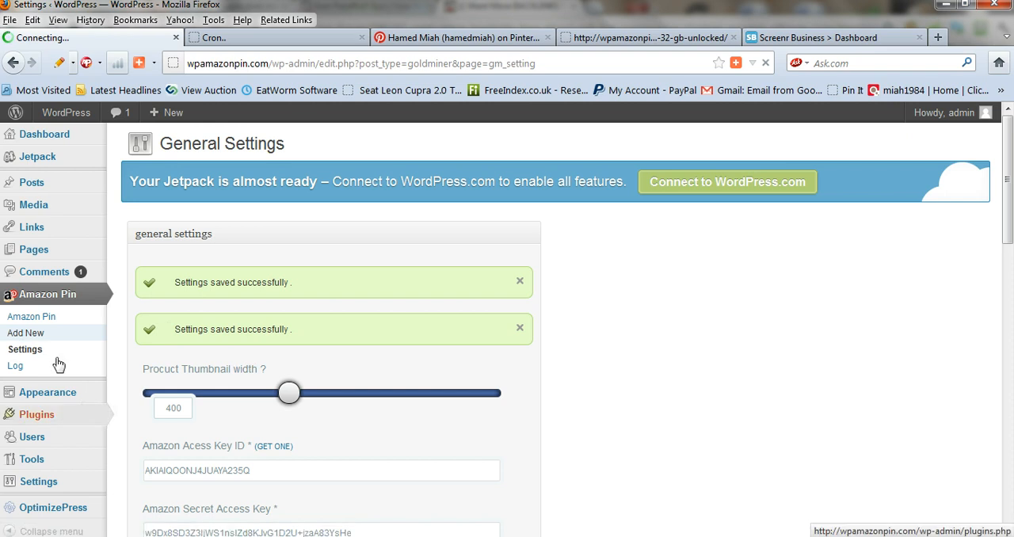
Title the new campaign "IPHONE 4S"
{"action": "scroll", "coordinate": [333, 371], "scroll_direction": "down", "scroll_amount": 2}
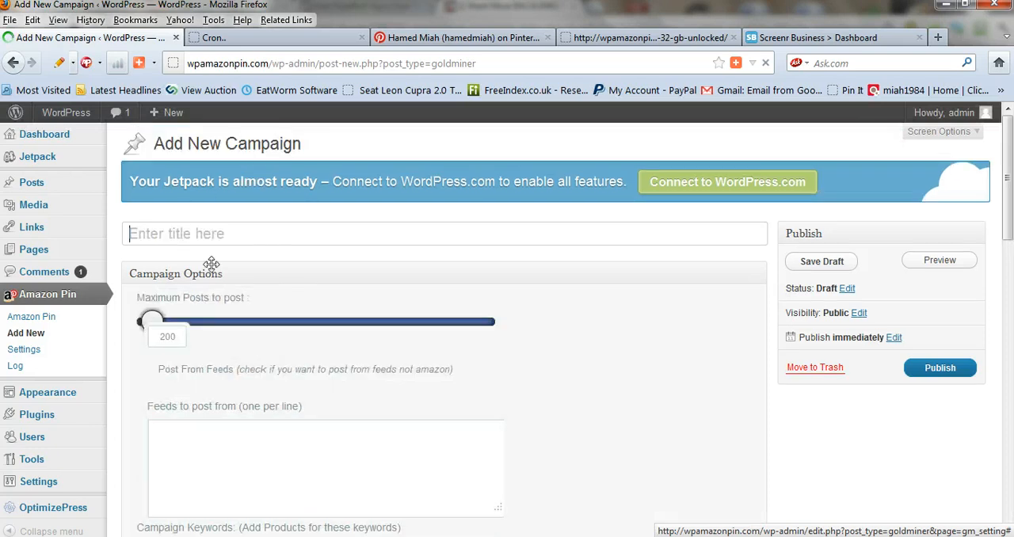
{"action": "left_click", "coordinate": [164, 231]}
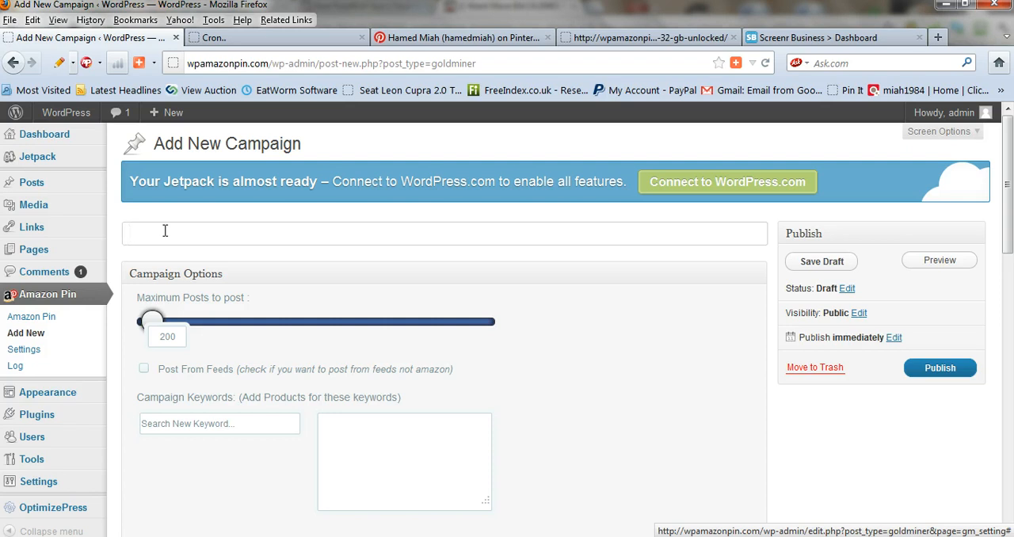
{"action": "type", "text": "IPHONE 4S"}
Try out the maximum posts setting and the Post From Feeds option in the campaign options
{"action": "scroll", "coordinate": [242, 325], "scroll_direction": "down", "scroll_amount": 2}
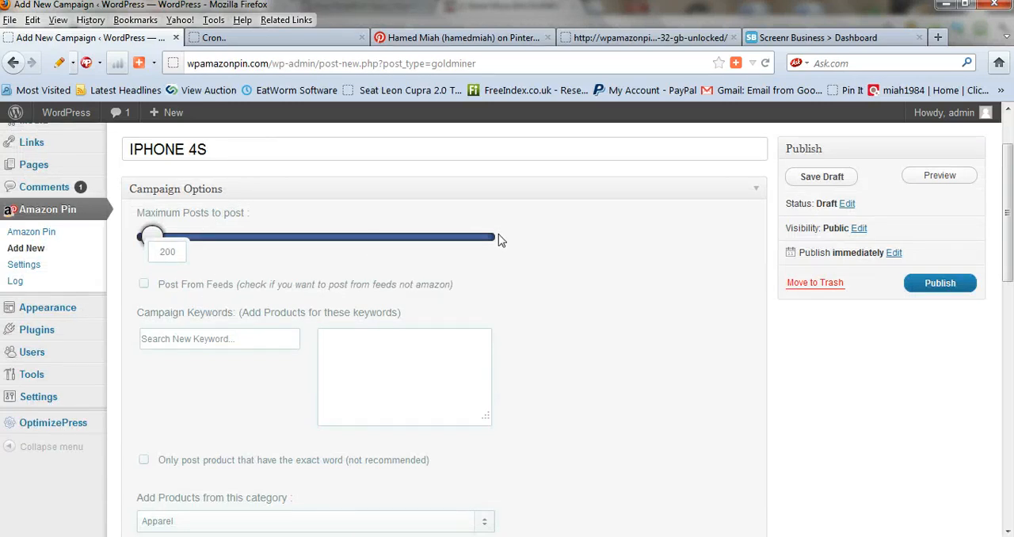
{"action": "left_click_drag", "start_coordinate": [151, 236], "coordinate": [155, 259]}
{"action": "key", "text": "BackSpace"}
{"action": "key", "text": "BackSpace"}
{"action": "key", "text": "BackSpace"}
{"action": "left_click", "coordinate": [182, 258]}
{"action": "left_click", "coordinate": [143, 284]}
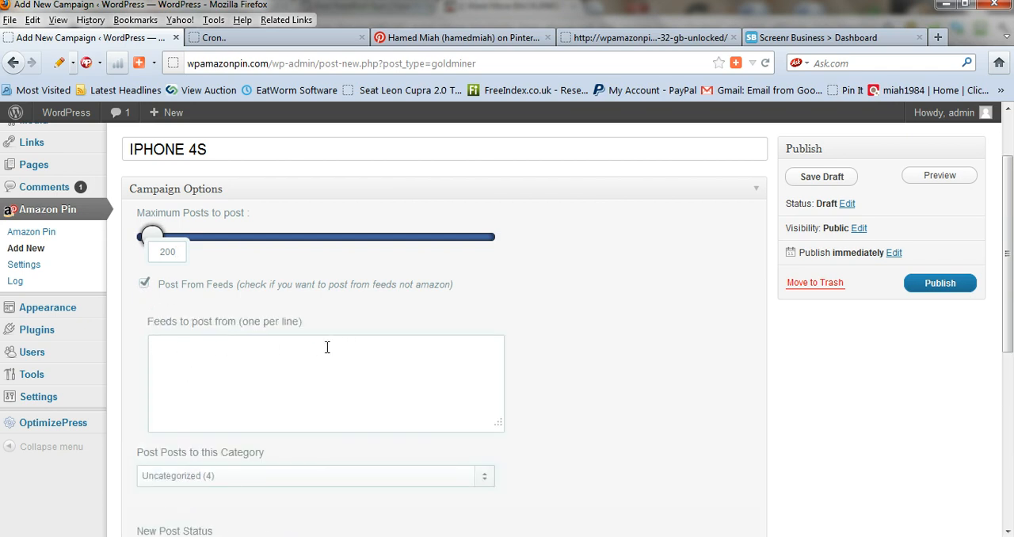
{"action": "left_click", "coordinate": [146, 285]}
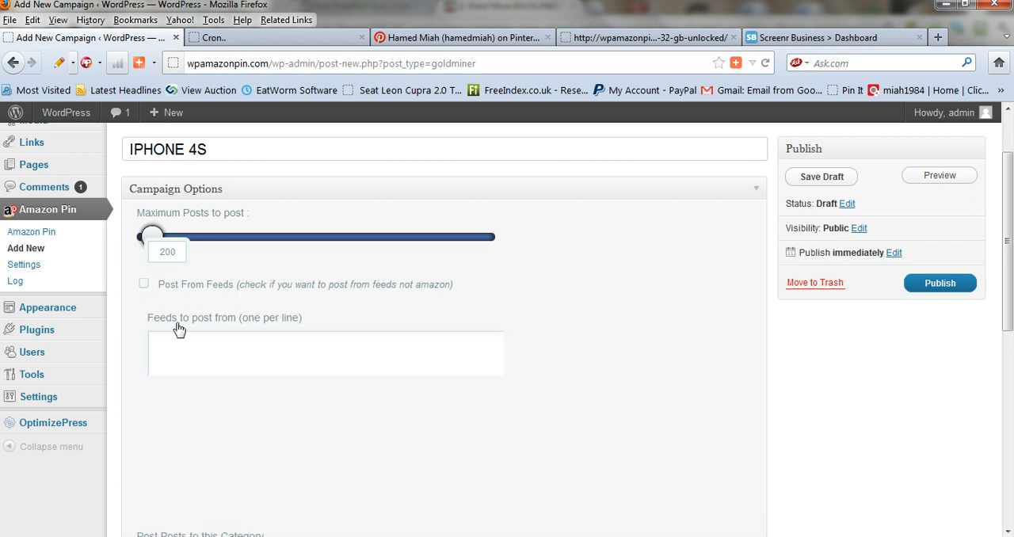
Add "iphone 4s unlocked" to the campaign keywords using the matching keyword suggestion
{"action": "scroll", "coordinate": [227, 335], "scroll_direction": "down", "scroll_amount": 2}
{"action": "double_click", "coordinate": [199, 253]}
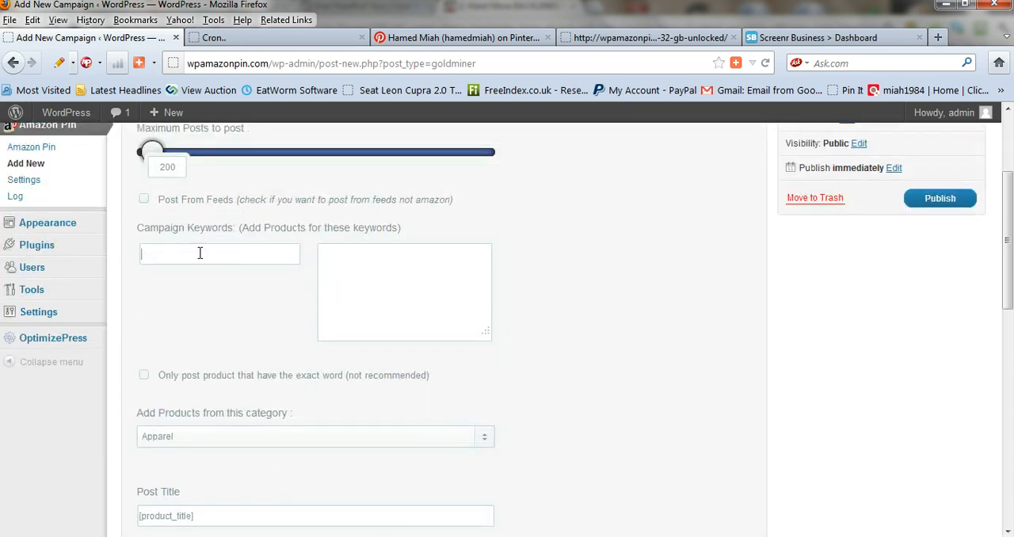
{"action": "type", "text": "IPHO"}
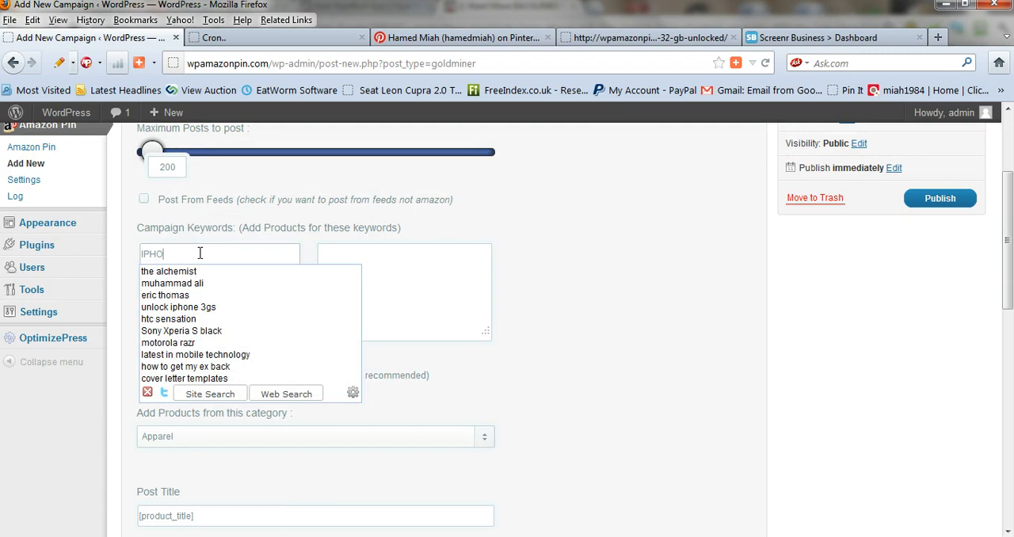
{"action": "type", "text": "NE"}
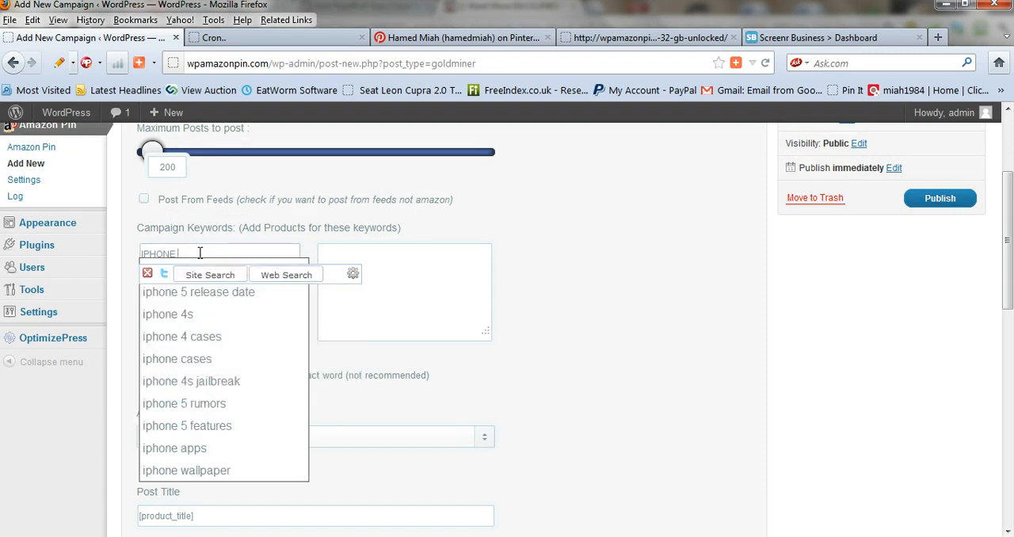
{"action": "type", "text": " 4S UNLOCK"}
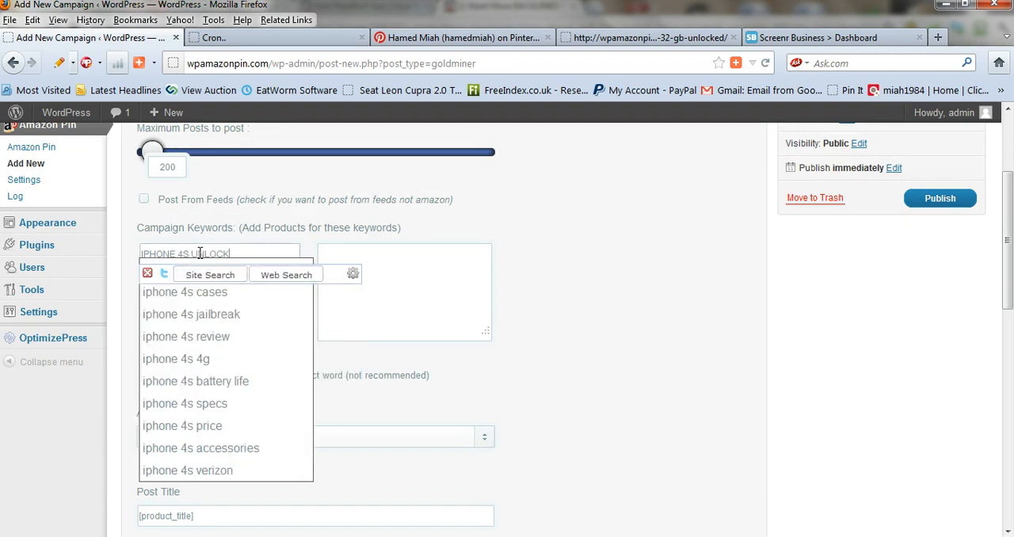
{"action": "type", "text": "ED"}
{"action": "left_click", "coordinate": [147, 274]}
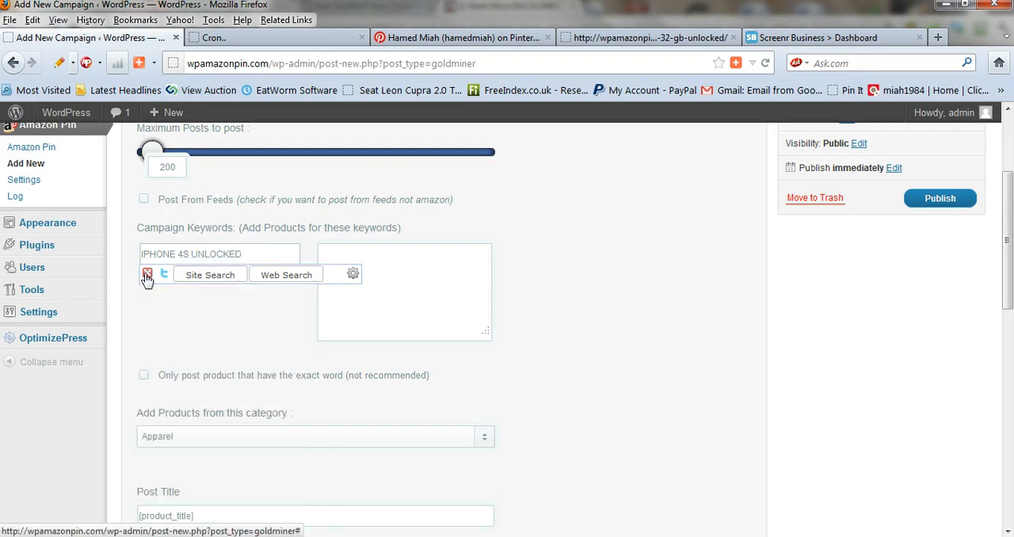
{"action": "left_click", "coordinate": [278, 260]}
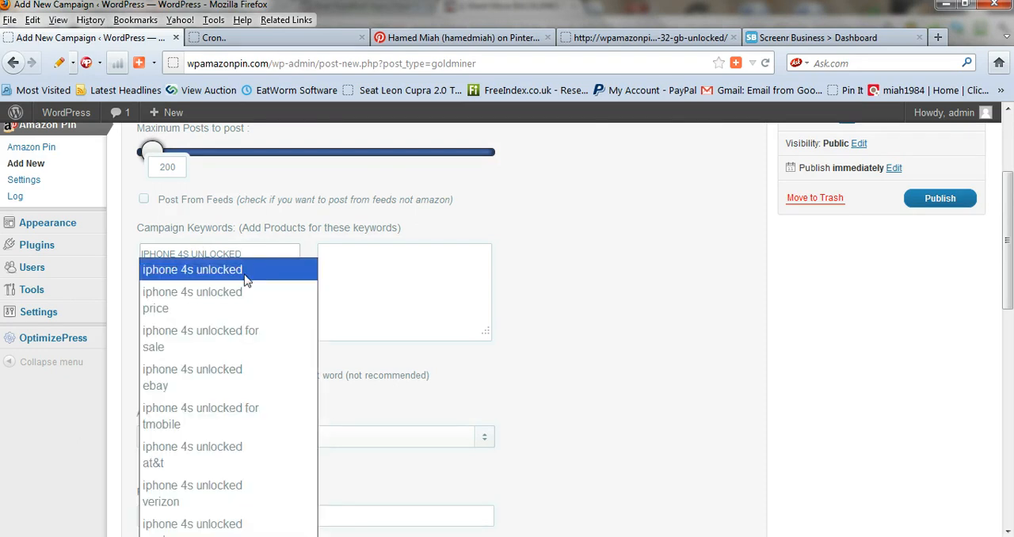
{"action": "left_click", "coordinate": [246, 277]}
Set the category to add products from to Electronics
{"action": "scroll", "coordinate": [207, 392], "scroll_direction": "down", "scroll_amount": 2}
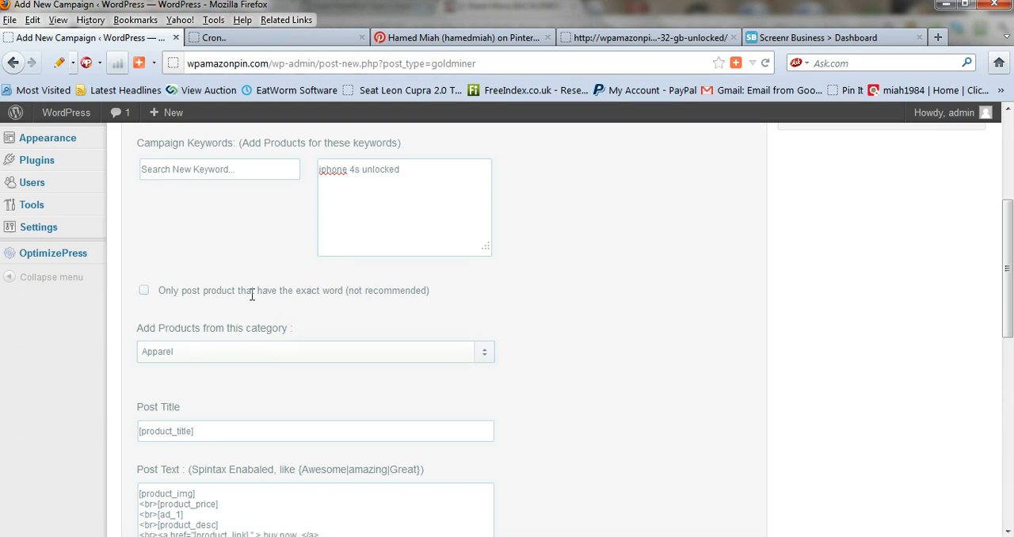
{"action": "left_click", "coordinate": [484, 358]}
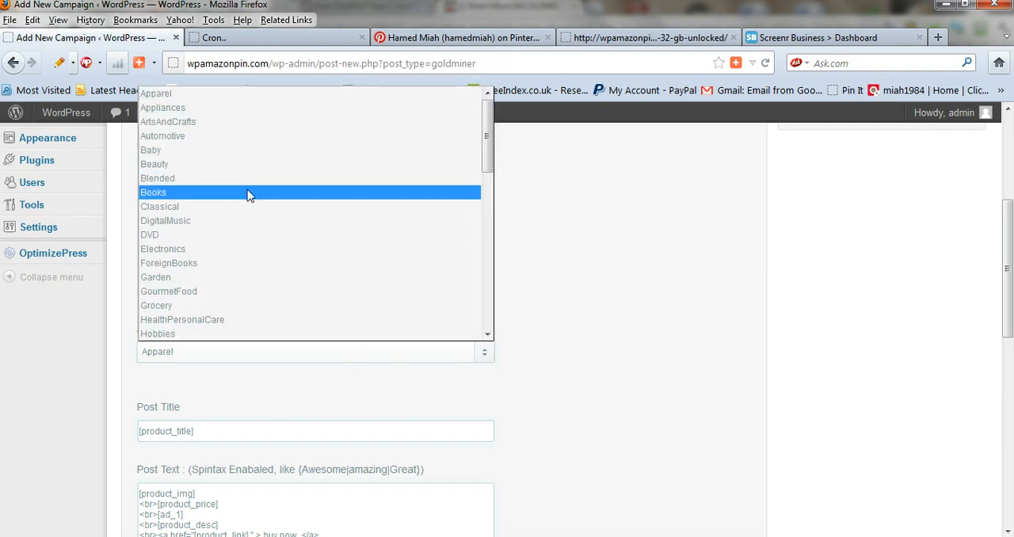
{"action": "left_click", "coordinate": [194, 252]}
Review the post title, post text and matched content settings, and check which categories are available for the posts
{"action": "scroll", "coordinate": [306, 322], "scroll_direction": "down", "scroll_amount": 4}
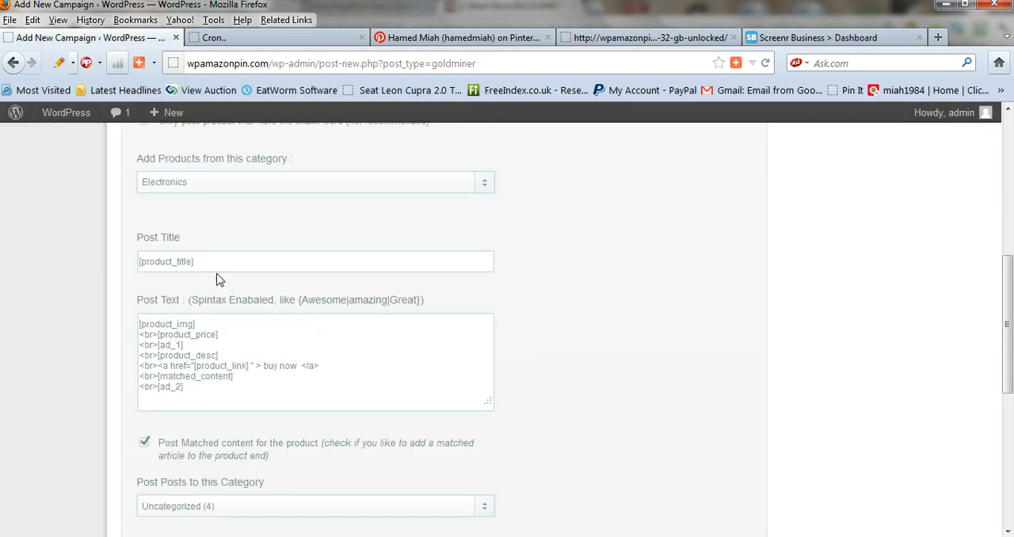
{"action": "scroll", "coordinate": [220, 280], "scroll_direction": "down", "scroll_amount": 2}
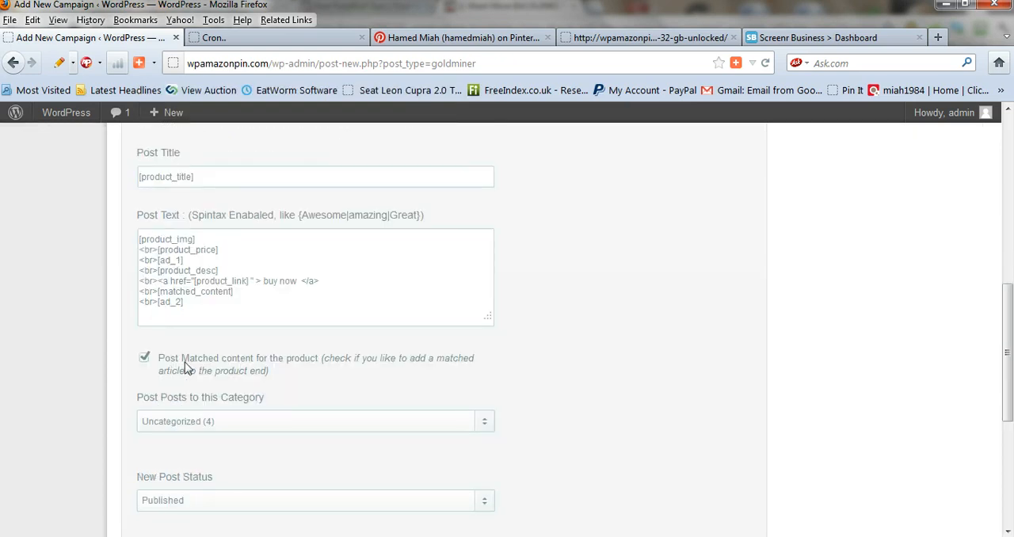
{"action": "scroll", "coordinate": [186, 369], "scroll_direction": "down", "scroll_amount": 2}
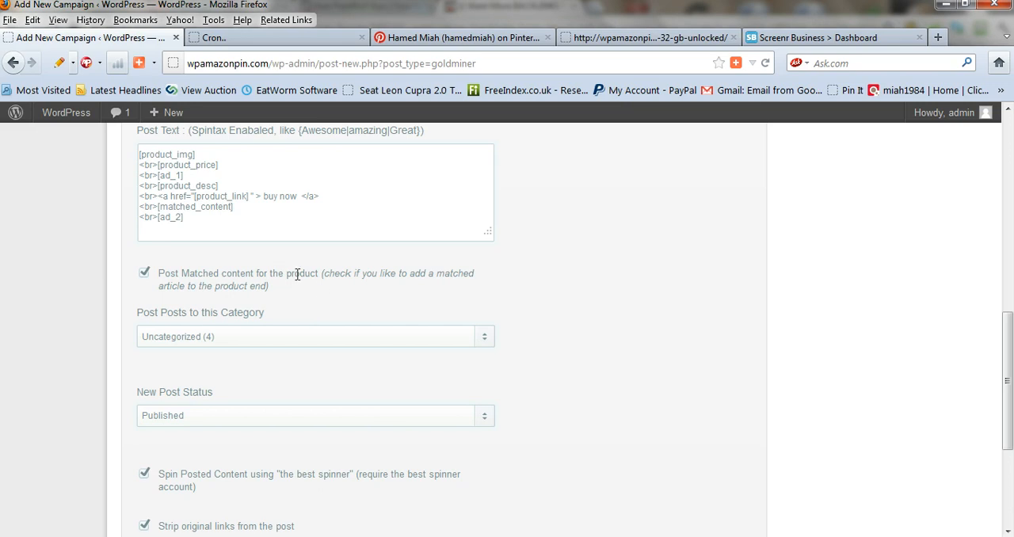
{"action": "scroll", "coordinate": [234, 328], "scroll_direction": "down", "scroll_amount": 2}
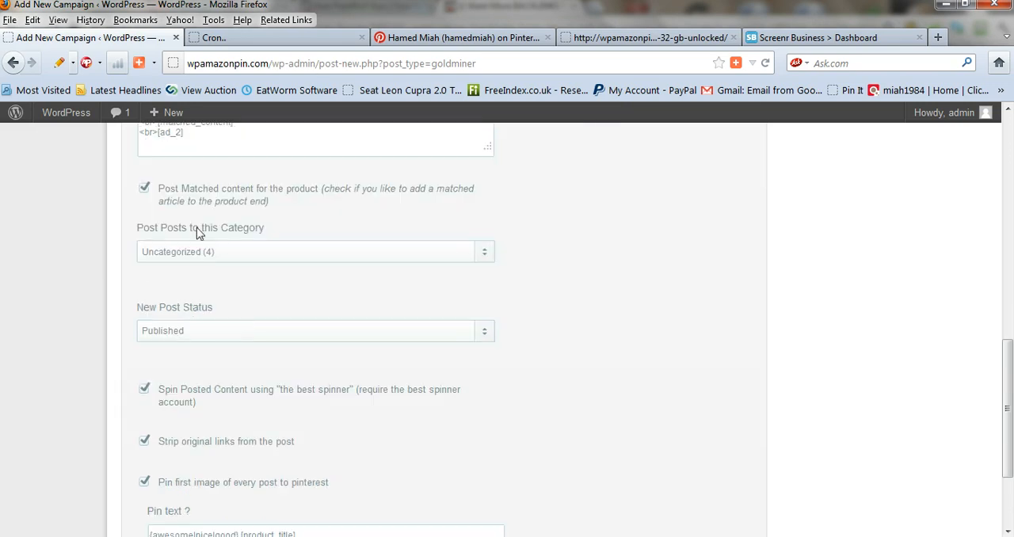
{"action": "left_click", "coordinate": [436, 254]}
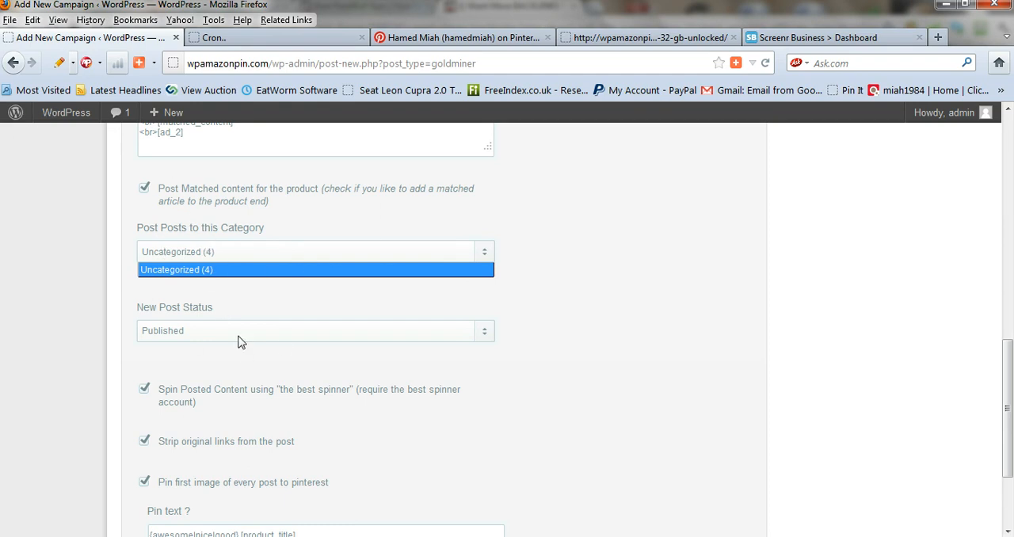
{"action": "left_click", "coordinate": [493, 335]}
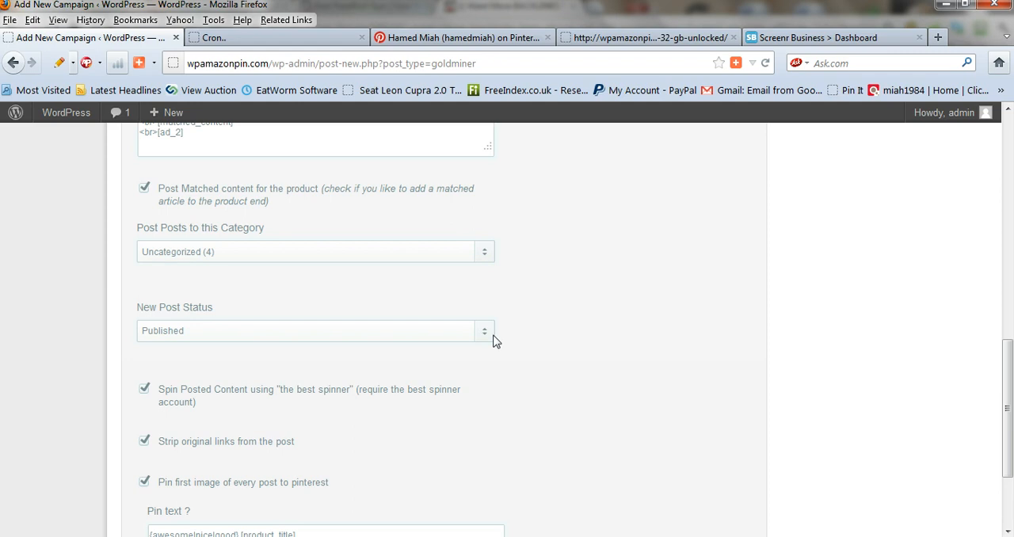
Keep the new post status as Published and disable spinning posted content with "the best spinner"
{"action": "left_click", "coordinate": [492, 341]}
{"action": "left_click", "coordinate": [436, 369]}
{"action": "scroll", "coordinate": [452, 360], "scroll_direction": "down", "scroll_amount": 2}
{"action": "scroll", "coordinate": [277, 392], "scroll_direction": "down", "scroll_amount": 2}
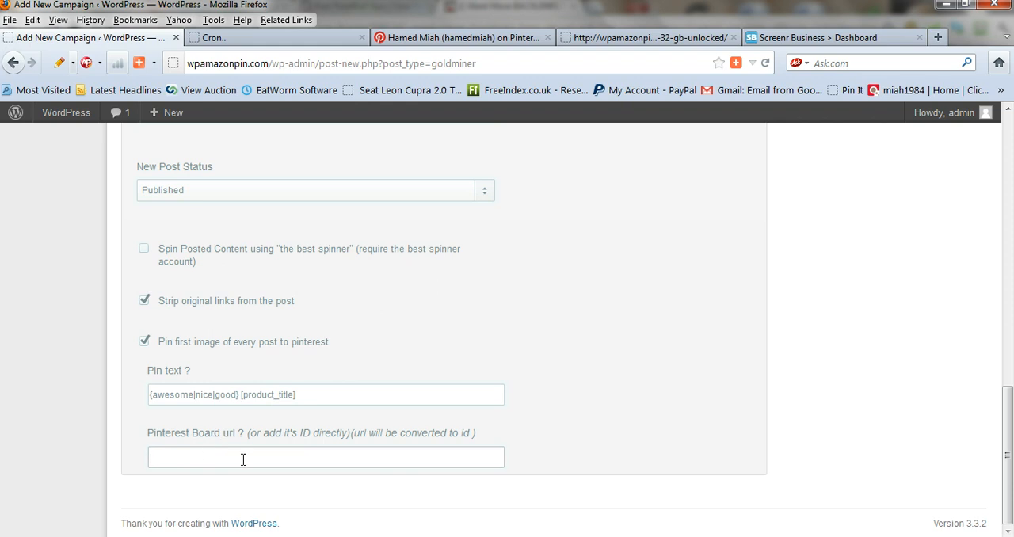
Copy the link of the iphone board from the Pinterest profile and paste it as the campaign's Pinterest Board url
{"action": "left_click", "coordinate": [446, 40]}
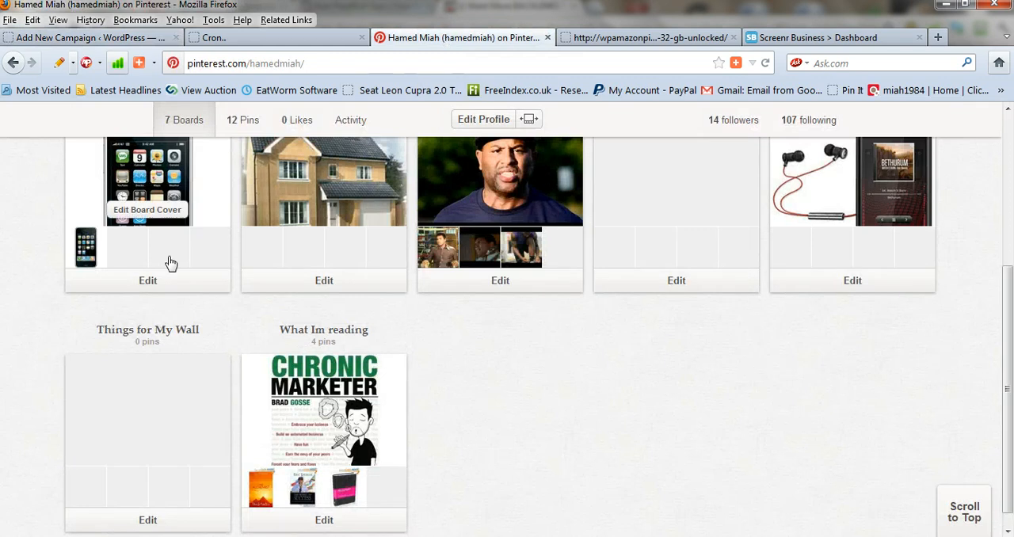
{"action": "scroll", "coordinate": [176, 262], "scroll_direction": "up", "scroll_amount": 3}
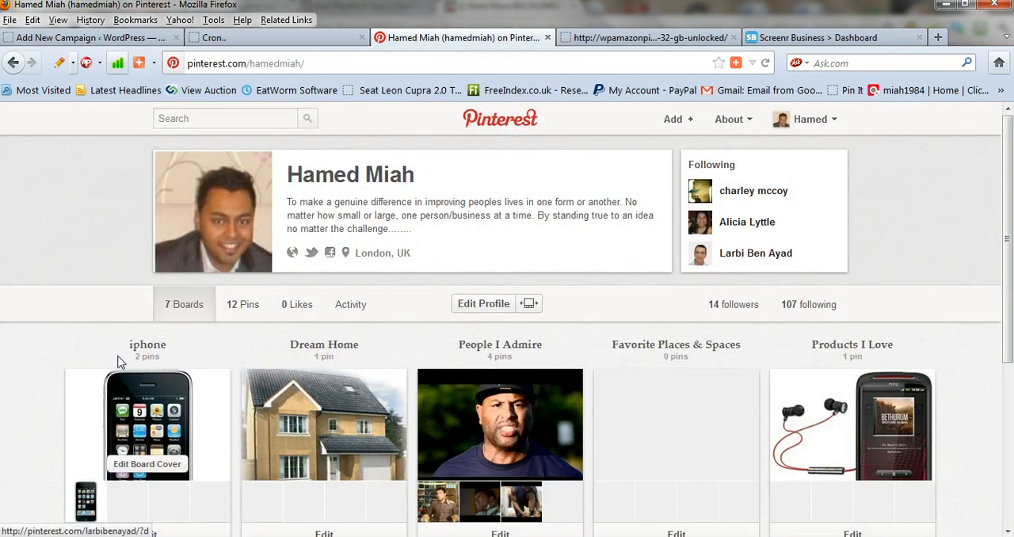
{"action": "right_click", "coordinate": [151, 350]}
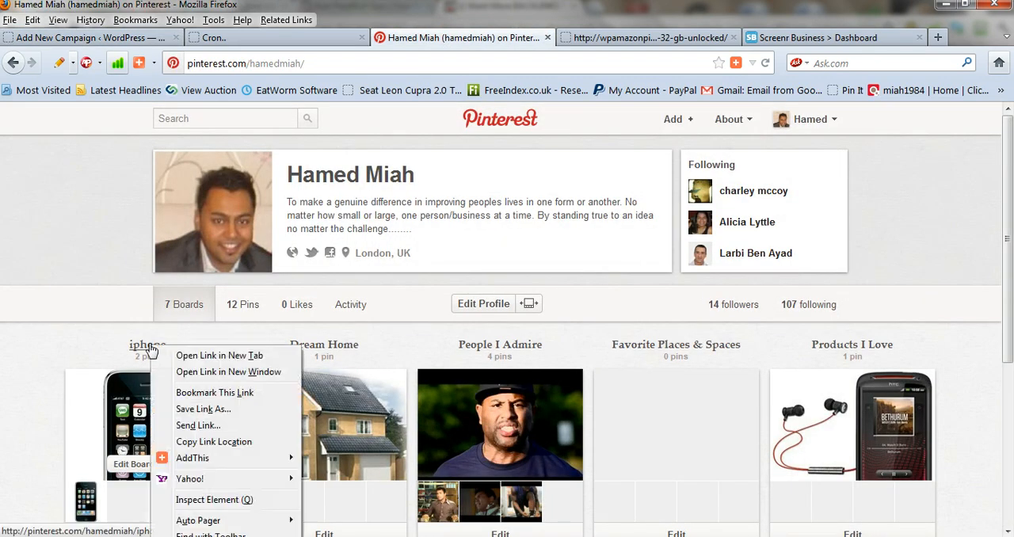
{"action": "left_click", "coordinate": [238, 444]}
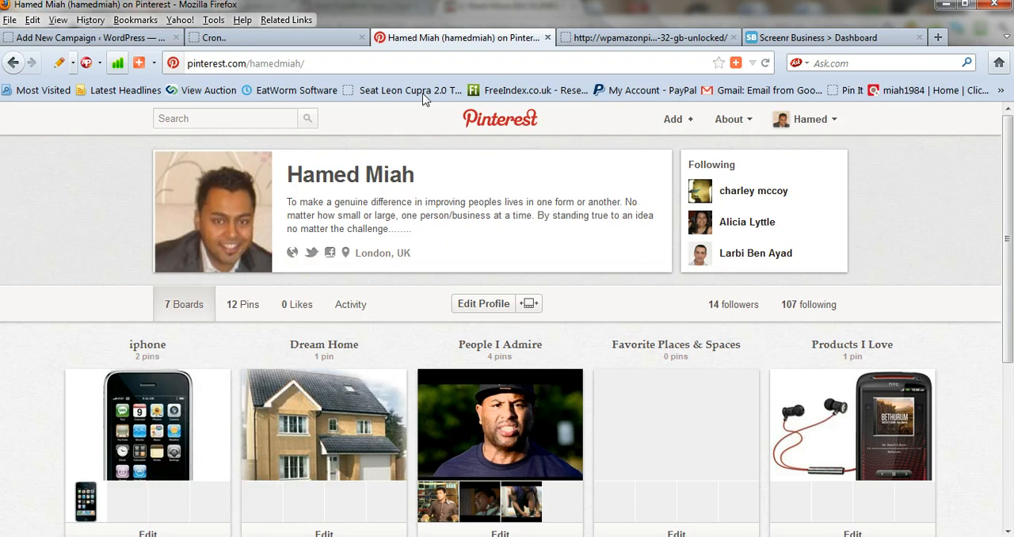
{"action": "left_click", "coordinate": [62, 39]}
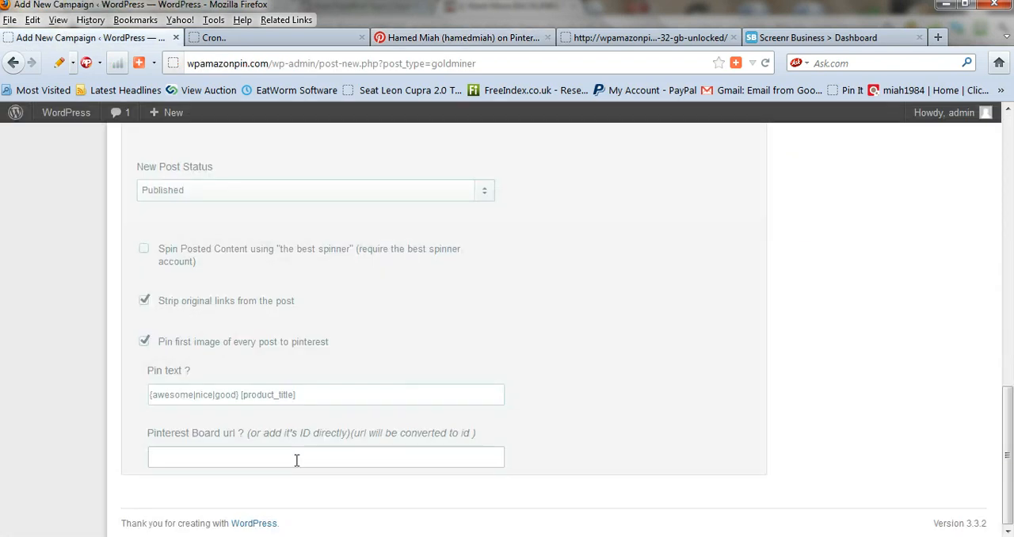
{"action": "key", "text": "ctrl+v"}
{"action": "left_click", "coordinate": [547, 393]}
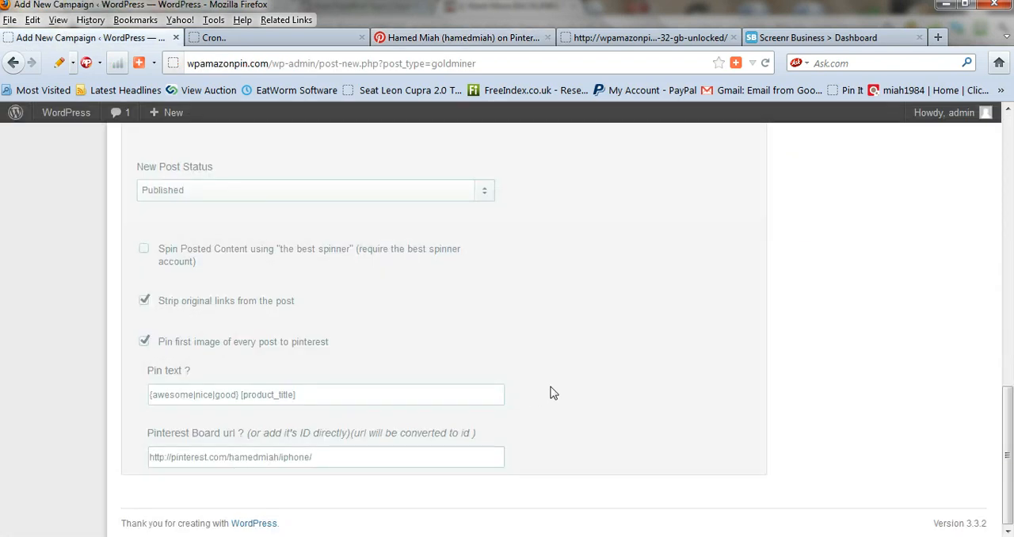
Publish the IPHONE 4S campaign
{"action": "scroll", "coordinate": [455, 401], "scroll_direction": "up", "scroll_amount": 10}
{"action": "scroll", "coordinate": [1010, 261], "scroll_direction": "up", "scroll_amount": 3}
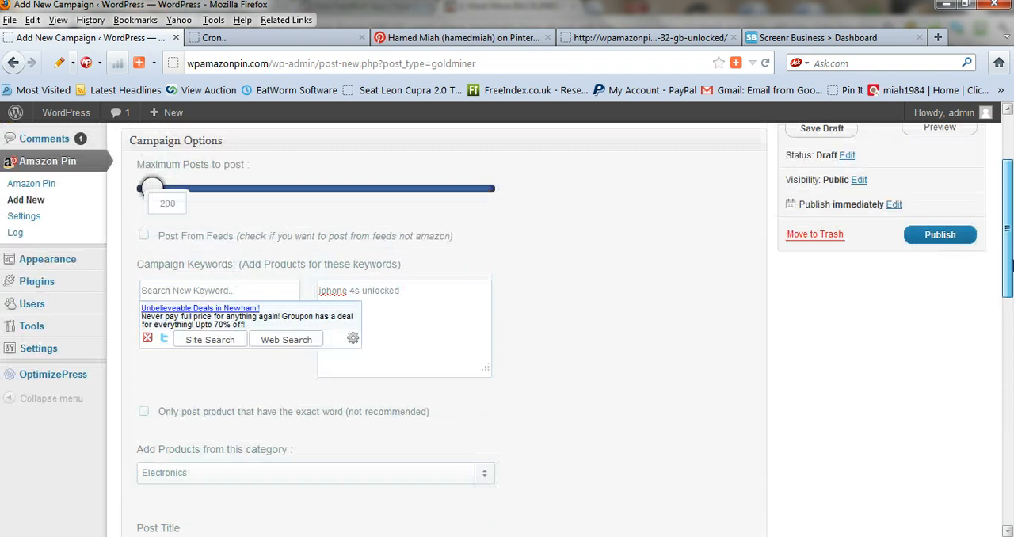
{"action": "left_click", "coordinate": [963, 247]}
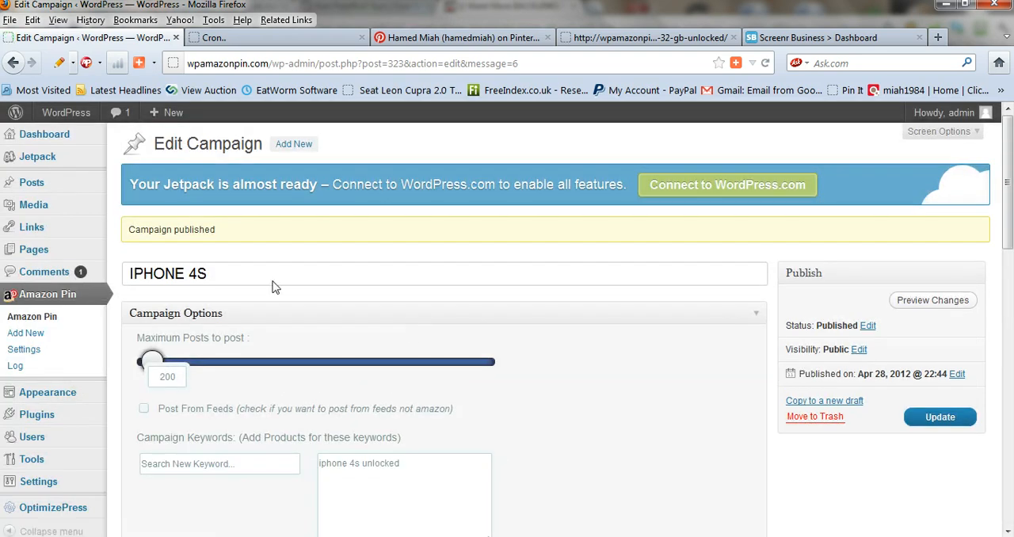
Look through the site's existing posts and open the list of Amazon Pin campaigns
{"action": "left_click", "coordinate": [28, 188]}
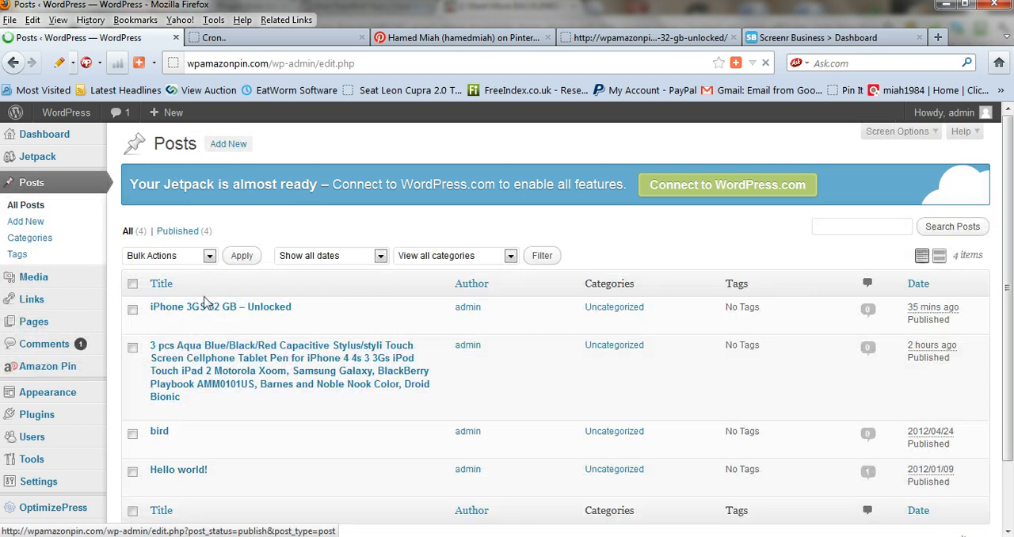
{"action": "scroll", "coordinate": [1010, 207], "scroll_direction": "down", "scroll_amount": 1}
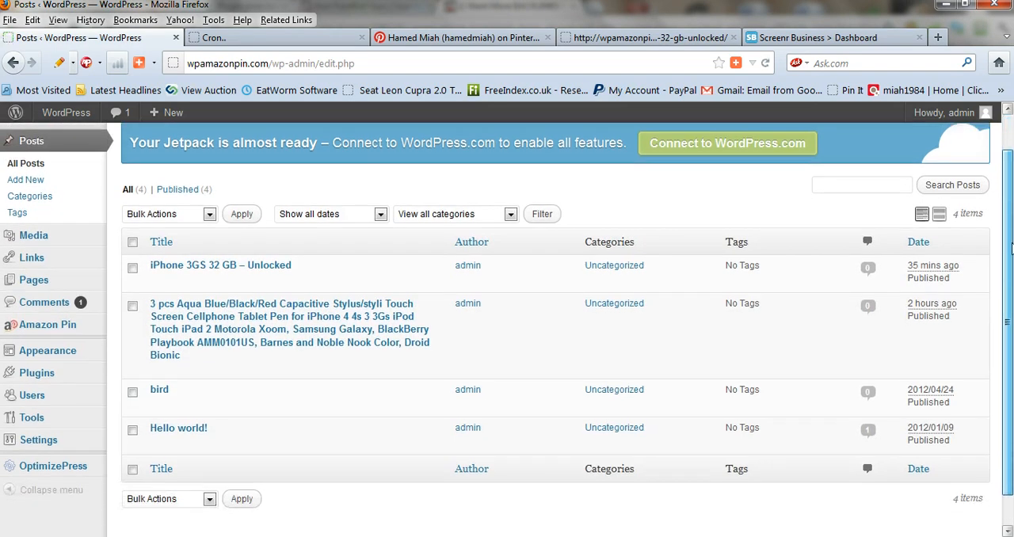
{"action": "scroll", "coordinate": [290, 349], "scroll_direction": "up", "scroll_amount": 1}
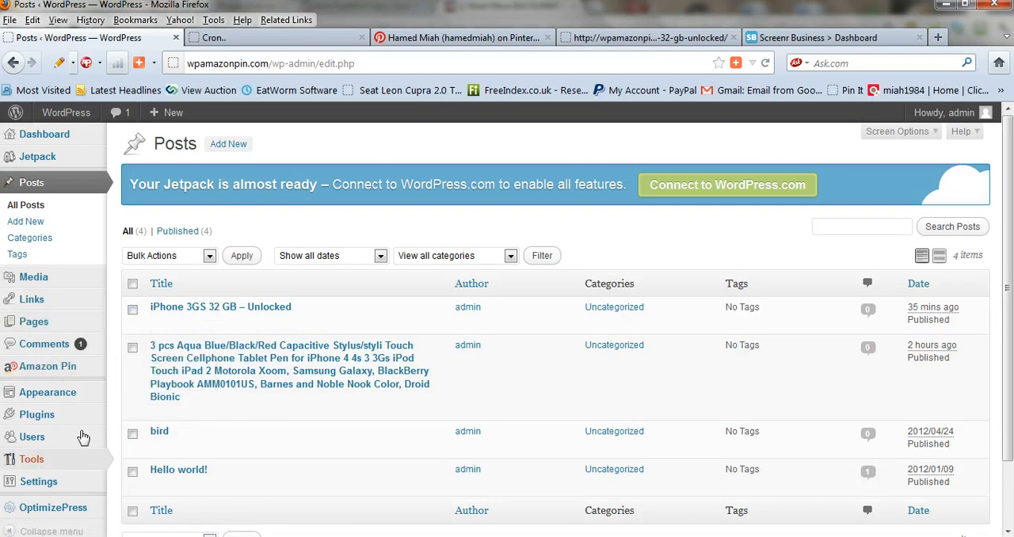
{"action": "scroll", "coordinate": [169, 419], "scroll_direction": "down", "scroll_amount": 2}
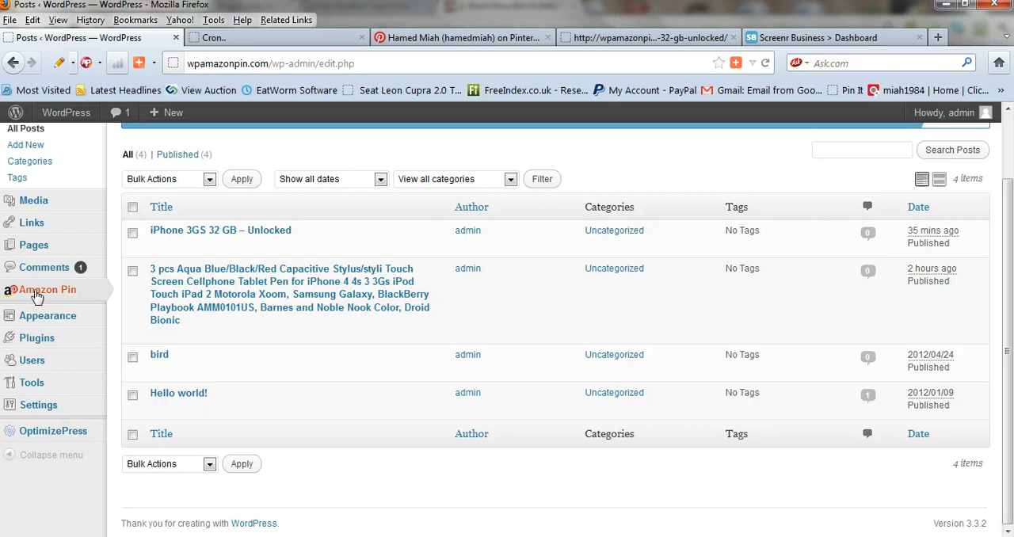
{"action": "left_click", "coordinate": [36, 296]}
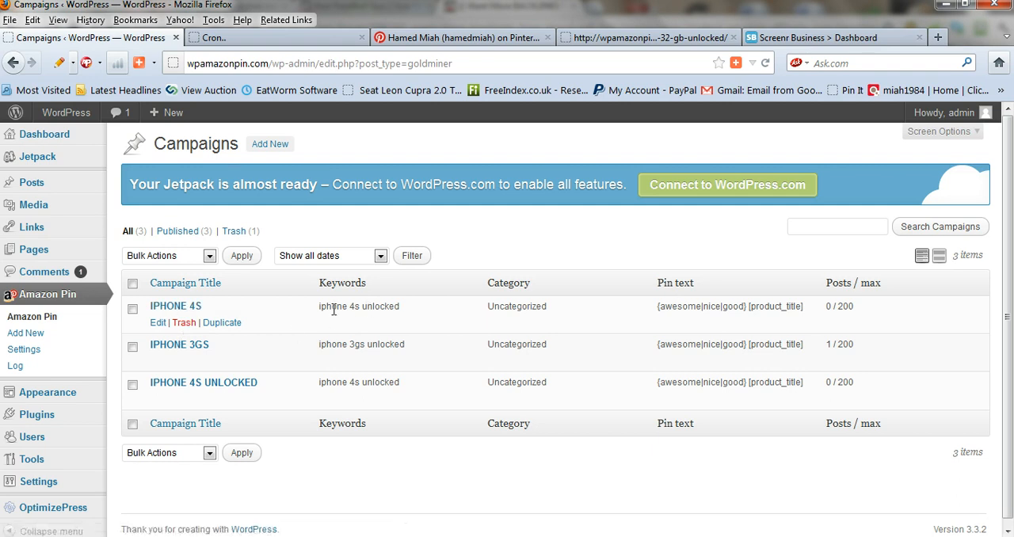
Start the cron command manually from the Amazon Pin settings
{"action": "left_click", "coordinate": [22, 353]}
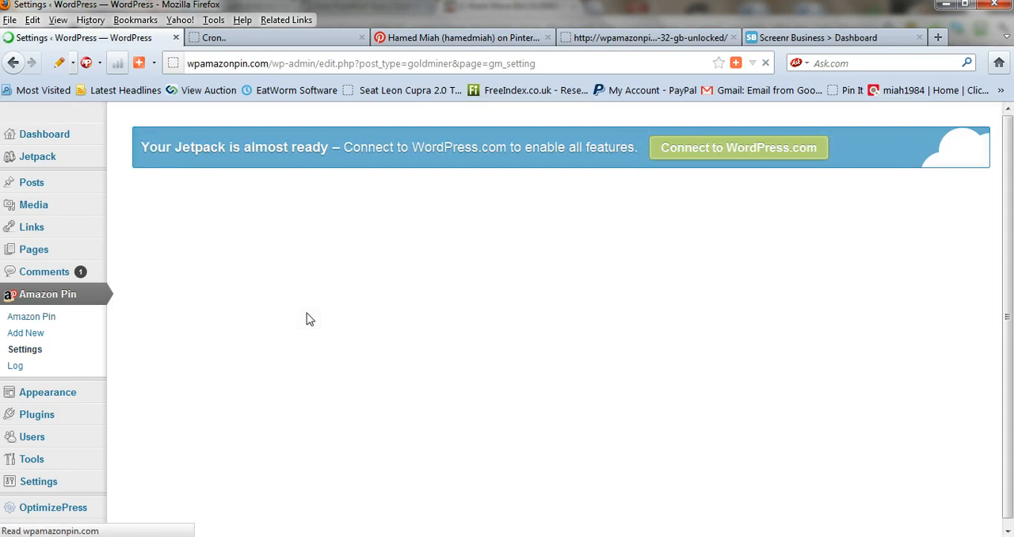
{"action": "scroll", "coordinate": [304, 320], "scroll_direction": "down", "scroll_amount": 10}
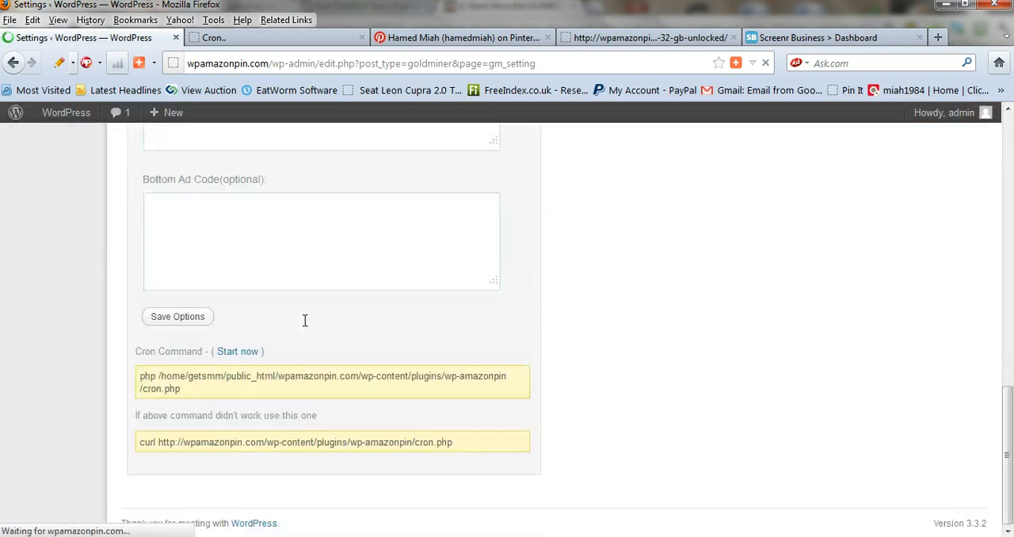
{"action": "left_click", "coordinate": [237, 351]}
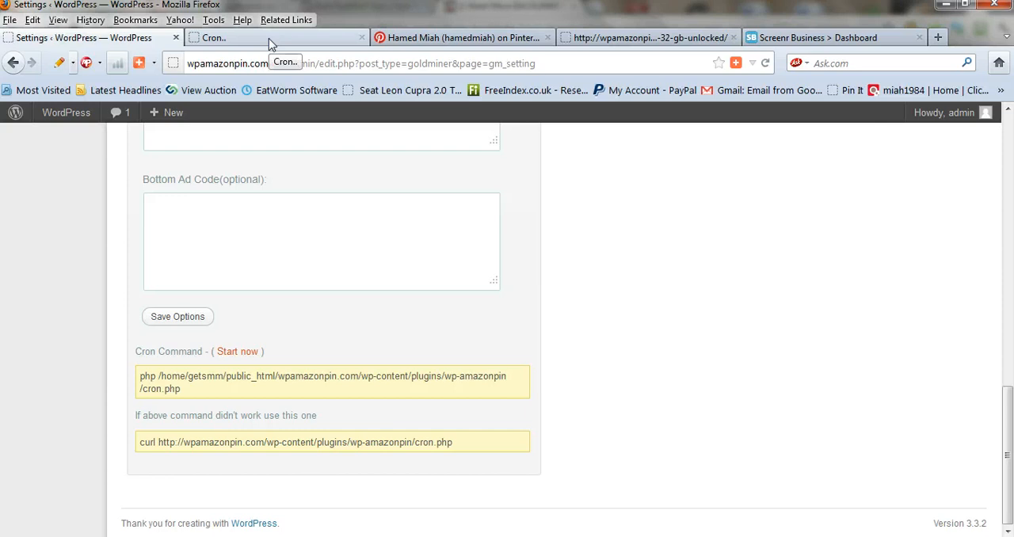
Examine the Cron output page for how each campaign and keyword was processed, down to the IPHONE 3GS article entry
{"action": "left_click", "coordinate": [269, 38]}
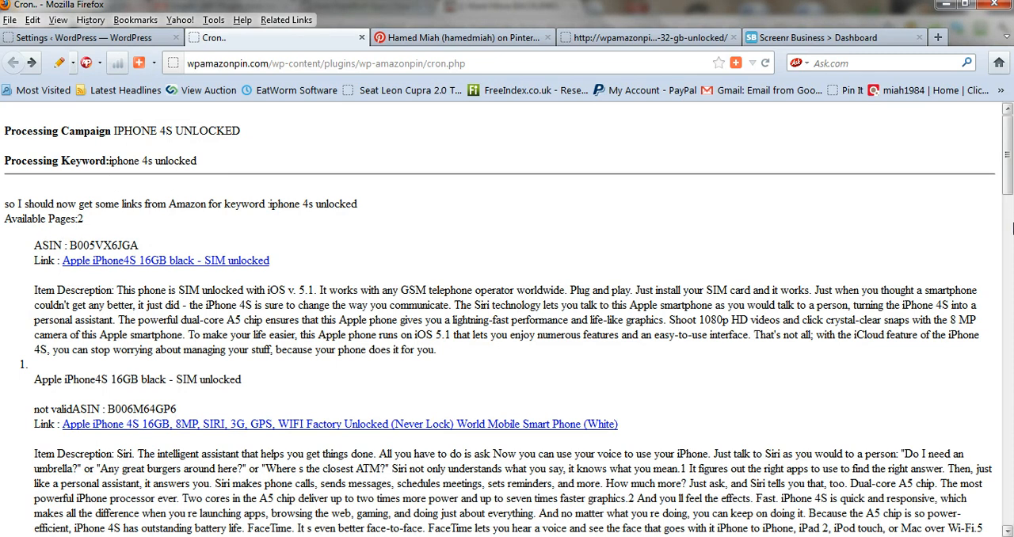
{"action": "left_click_drag", "start_coordinate": [1008, 178], "coordinate": [1010, 444]}
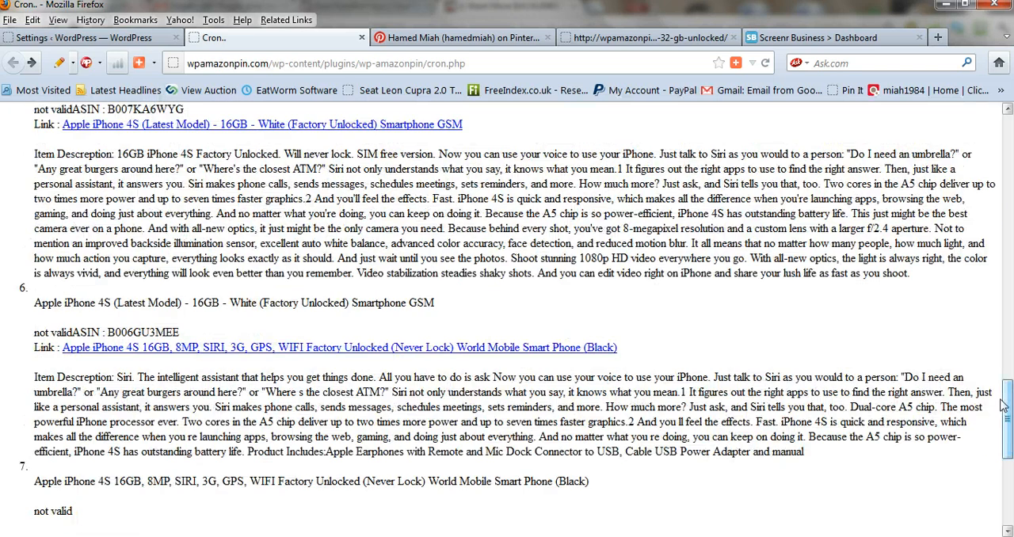
{"action": "scroll", "coordinate": [1001, 404], "scroll_direction": "down", "scroll_amount": 3}
{"action": "scroll", "coordinate": [961, 384], "scroll_direction": "down", "scroll_amount": 1}
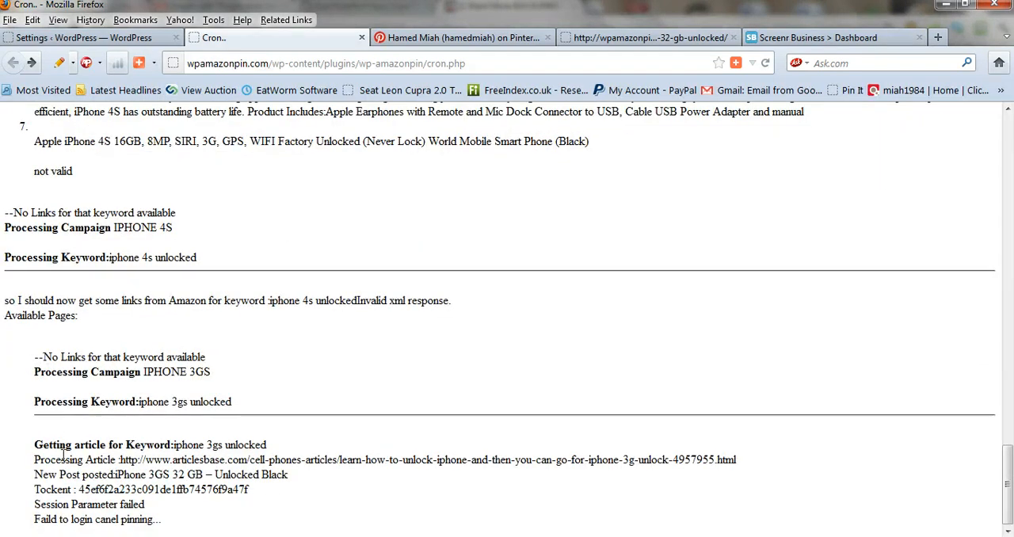
{"action": "left_click_drag", "start_coordinate": [36, 445], "coordinate": [226, 447]}
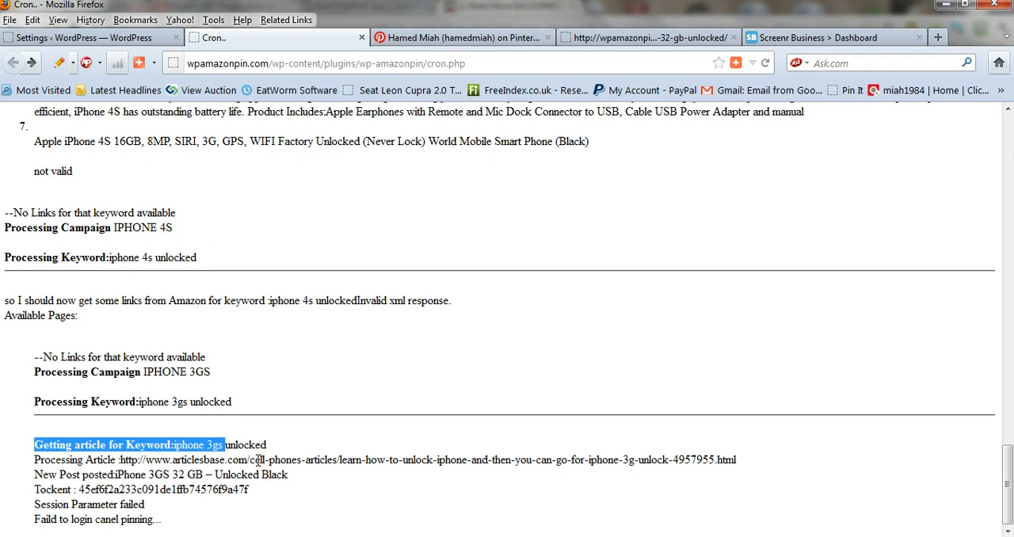
Return to the WordPress admin, list all posts and open "iPhone 3GS 32 GB – Unlocked Black" for editing
{"action": "scroll", "coordinate": [258, 460], "scroll_direction": "up", "scroll_amount": 20}
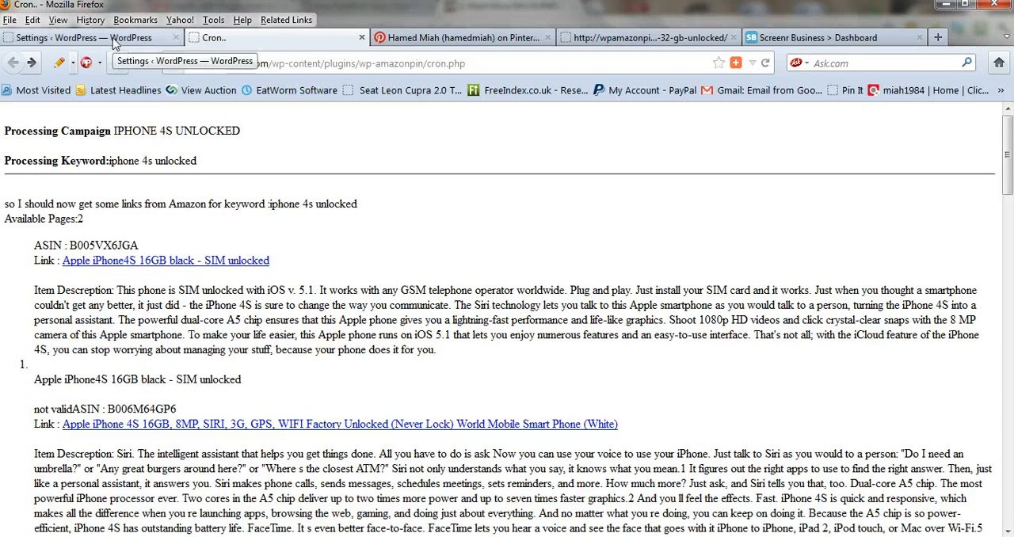
{"action": "left_click", "coordinate": [137, 40]}
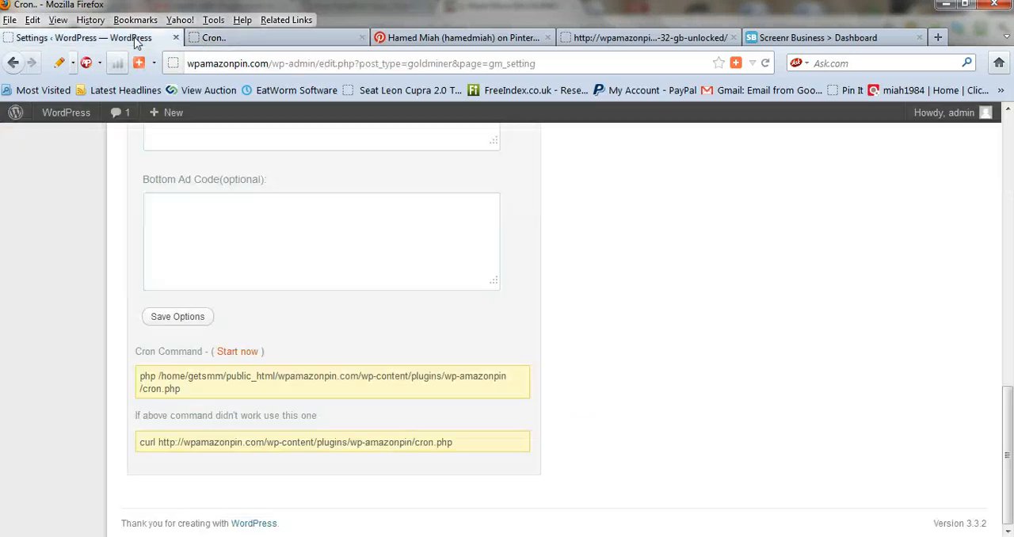
{"action": "scroll", "coordinate": [1010, 459], "scroll_direction": "up", "scroll_amount": 3}
{"action": "scroll", "coordinate": [1010, 460], "scroll_direction": "up", "scroll_amount": 10}
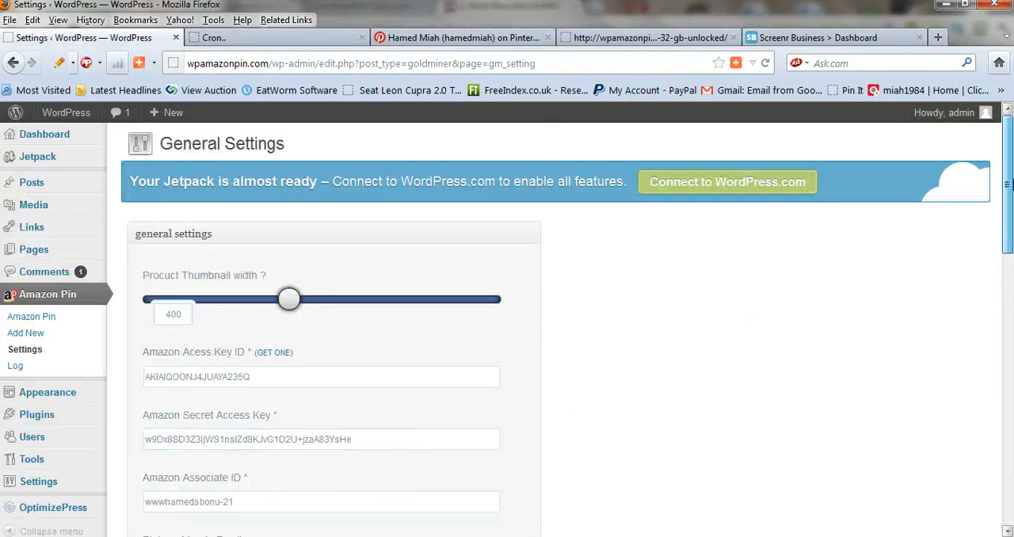
{"action": "left_click", "coordinate": [34, 194]}
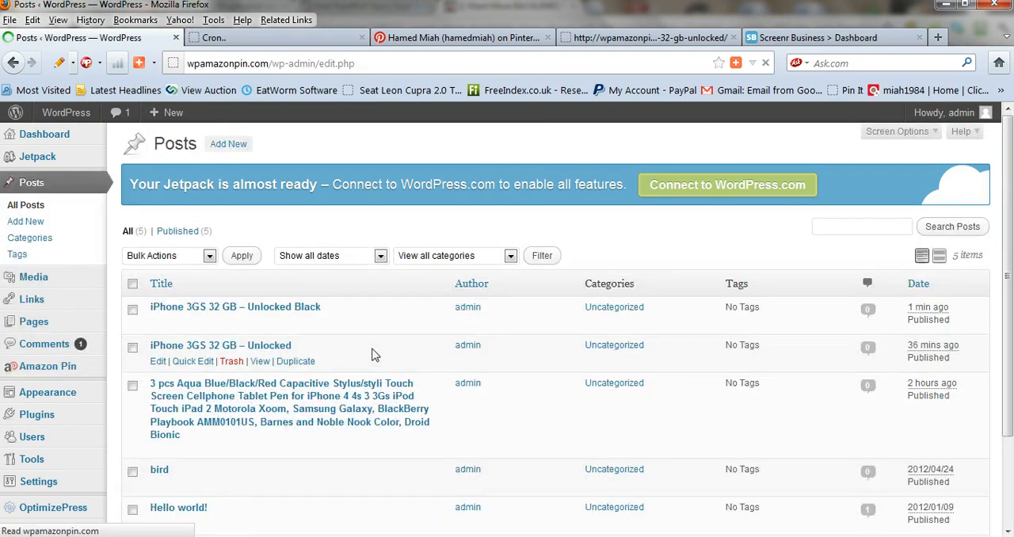
{"action": "scroll", "coordinate": [375, 355], "scroll_direction": "down", "scroll_amount": 2}
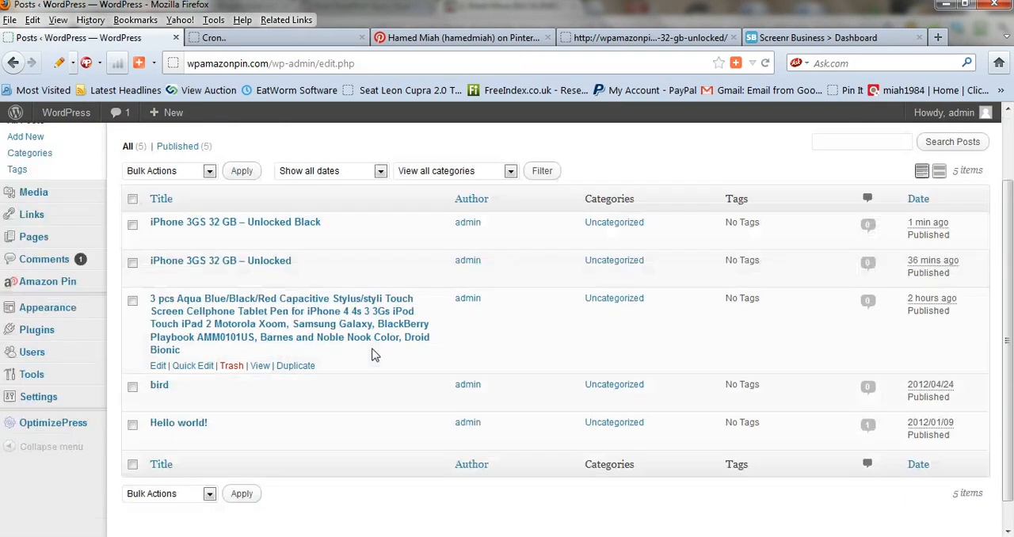
{"action": "scroll", "coordinate": [374, 352], "scroll_direction": "up", "scroll_amount": 2}
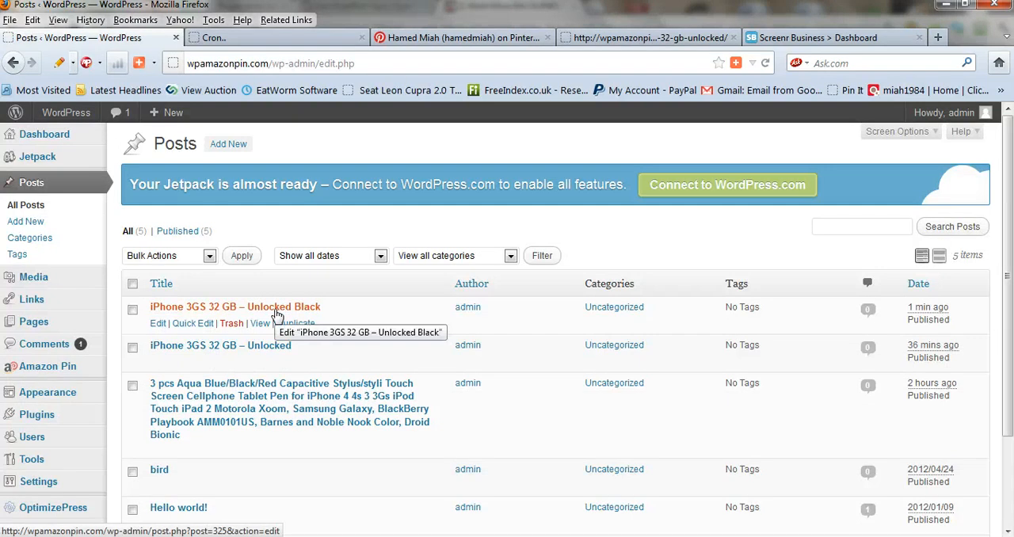
{"action": "left_click", "coordinate": [277, 311]}
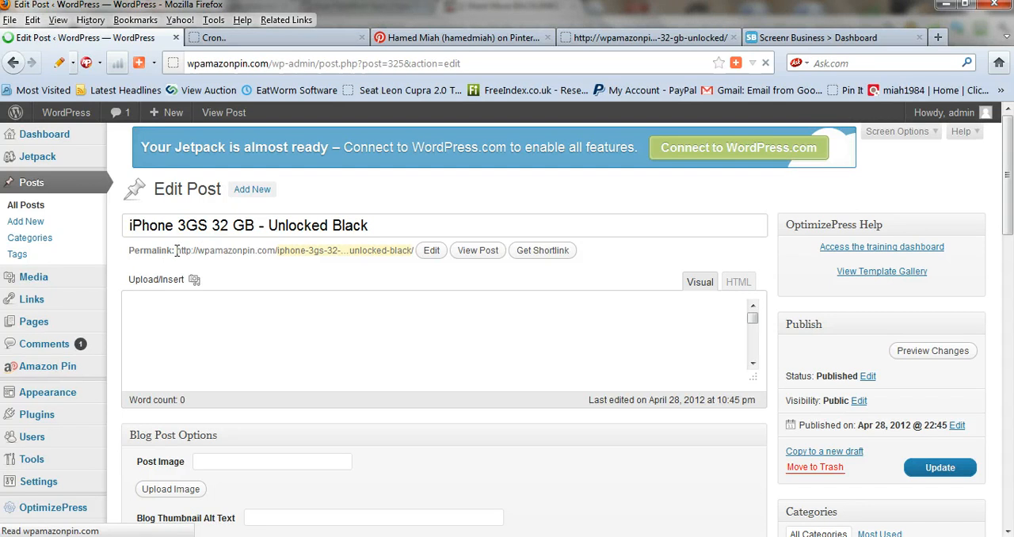
{"action": "left_click_drag", "start_coordinate": [176, 255], "coordinate": [409, 265]}
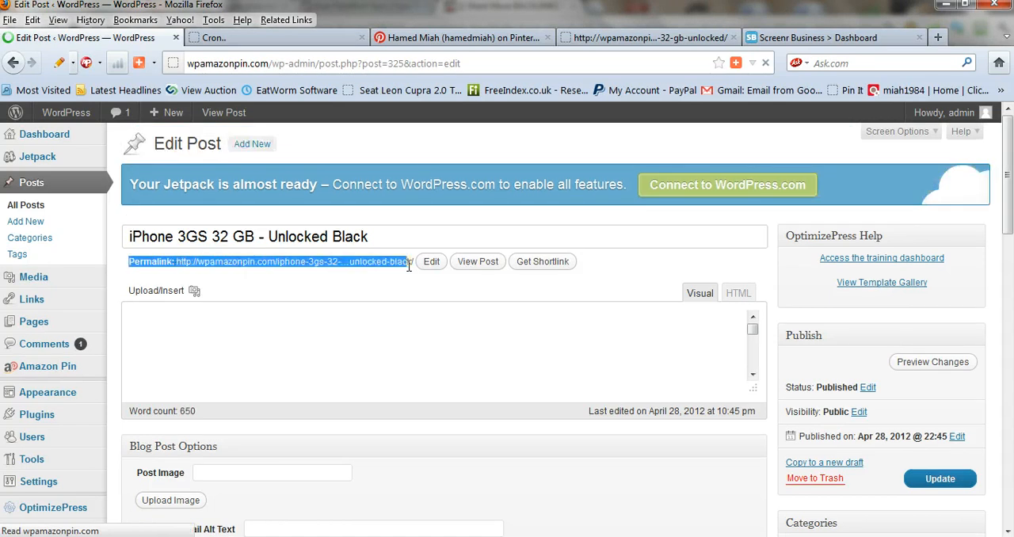
{"action": "left_click", "coordinate": [406, 264]}
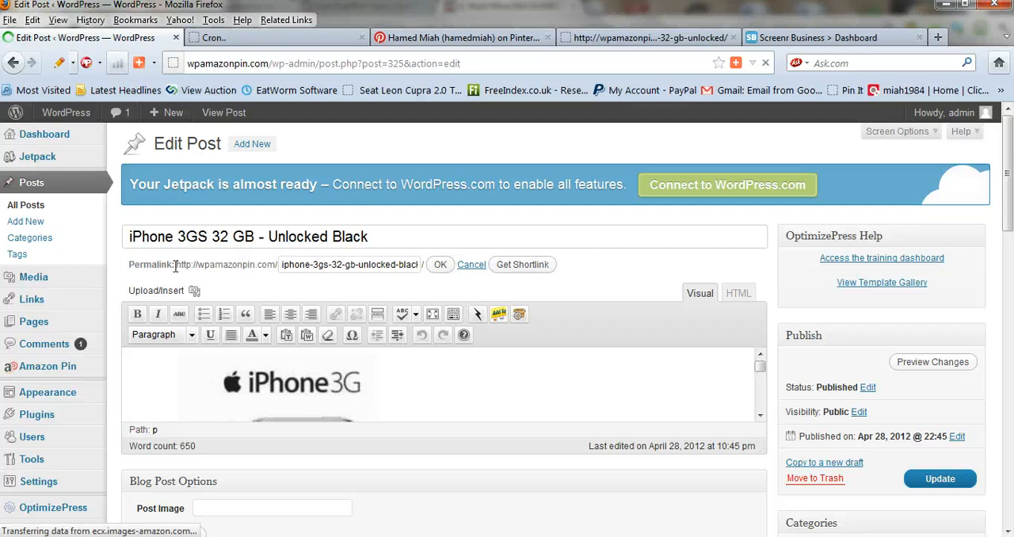
{"action": "left_click_drag", "start_coordinate": [176, 264], "coordinate": [233, 275]}
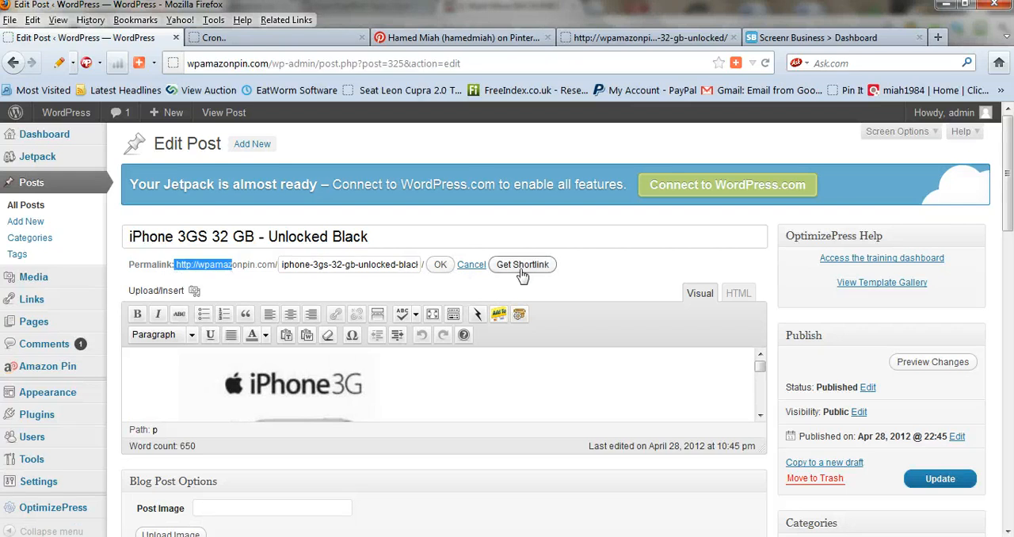
{"action": "left_click", "coordinate": [466, 269]}
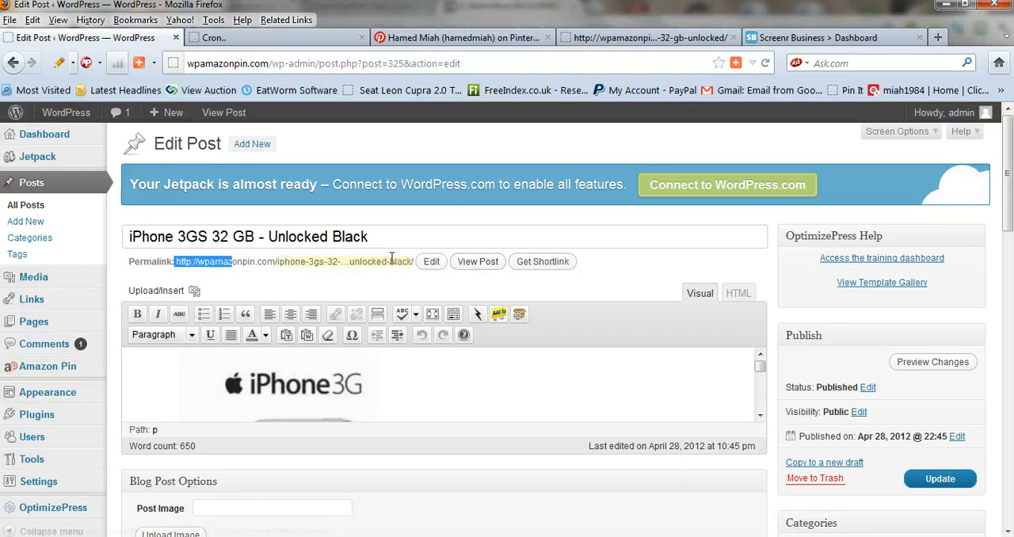
Try to enter the post's address in the older post's page by copying the shortened permalink and removing its ellipsis
{"action": "left_click_drag", "start_coordinate": [413, 262], "coordinate": [173, 261]}
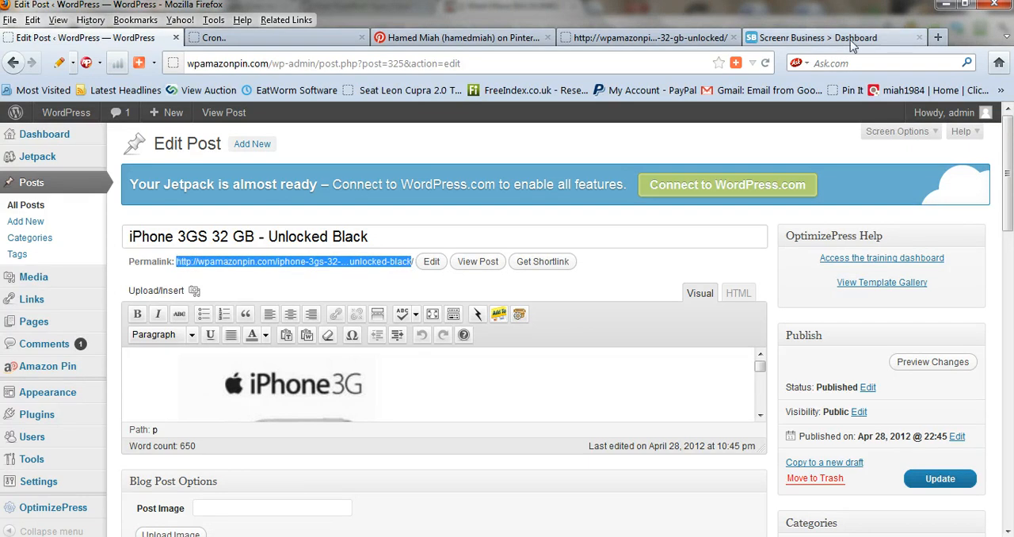
{"action": "left_click", "coordinate": [645, 37]}
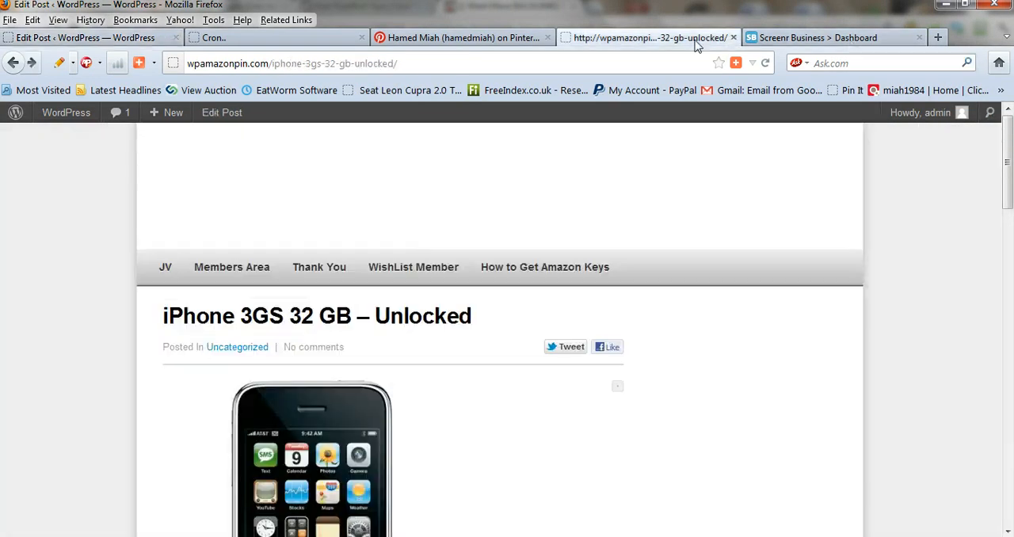
{"action": "left_click", "coordinate": [324, 63]}
{"action": "type", "text": "http://wpamazonpin.com/iphone-3gs-32-…unlocked-black"}
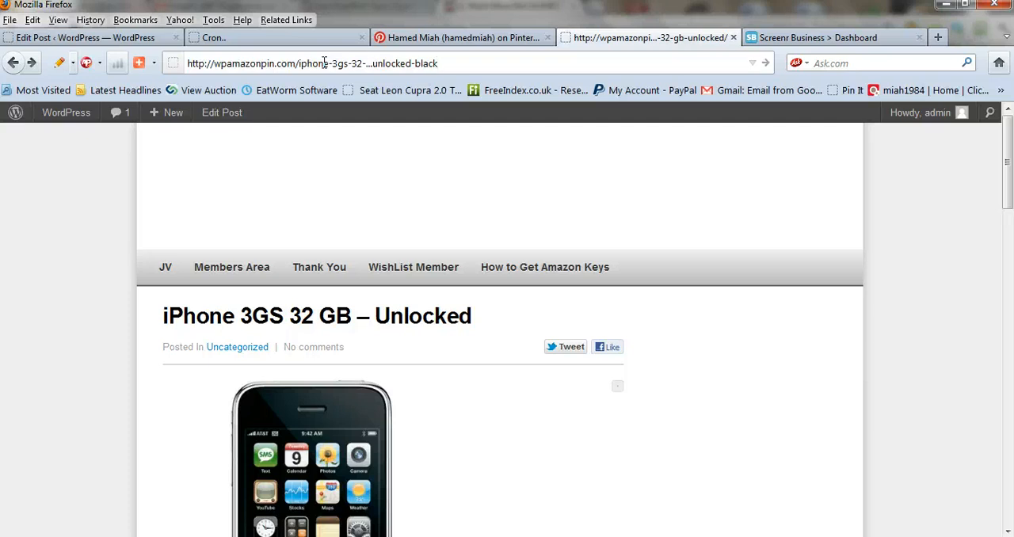
{"action": "left_click", "coordinate": [370, 64]}
{"action": "key", "text": "BackSpace"}
{"action": "key", "text": "BackSpace"}
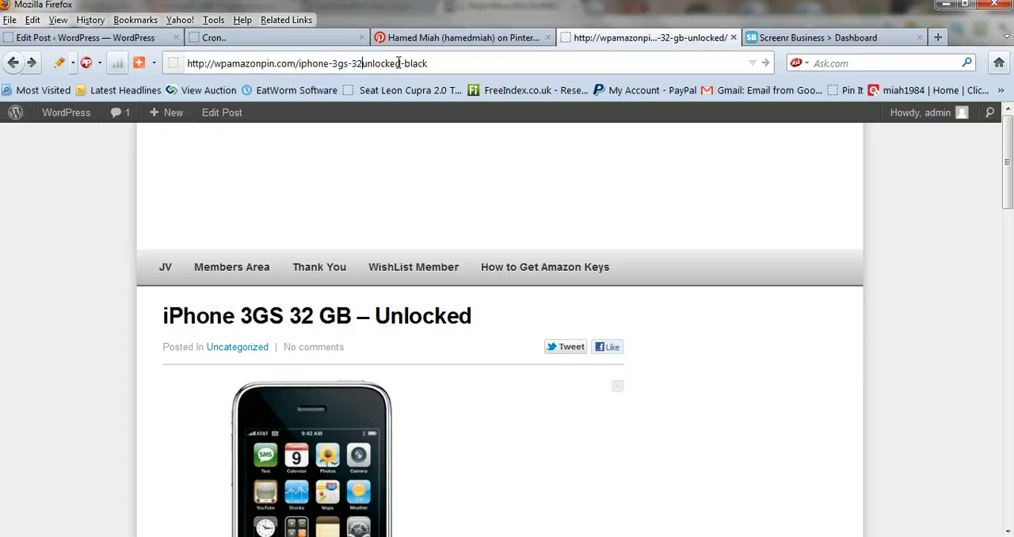
Copy the full slug from the post's permalink and load wpamazonpin.com/iphone-3gs-32-gb-unlocked-black in place of the older post
{"action": "left_click", "coordinate": [155, 39]}
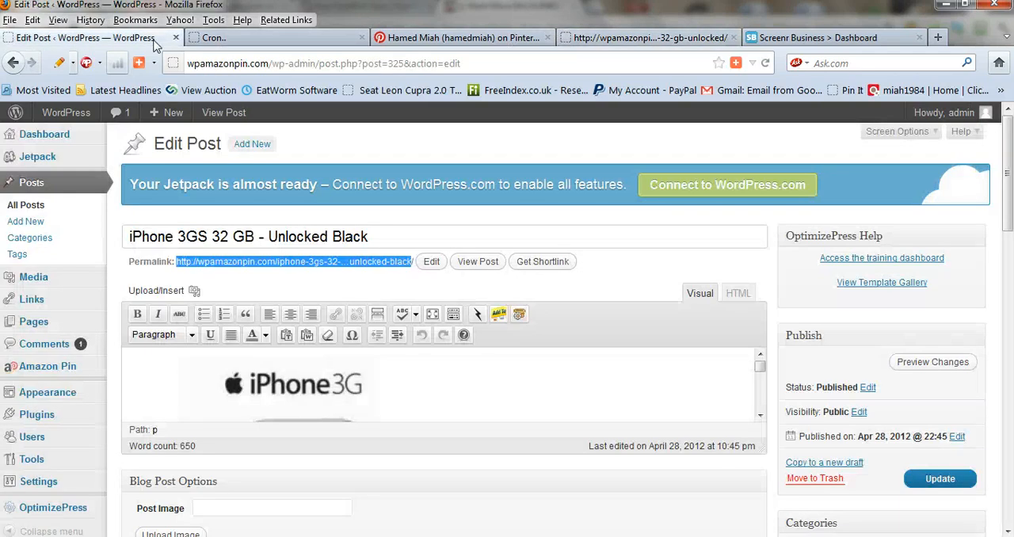
{"action": "left_click", "coordinate": [431, 263]}
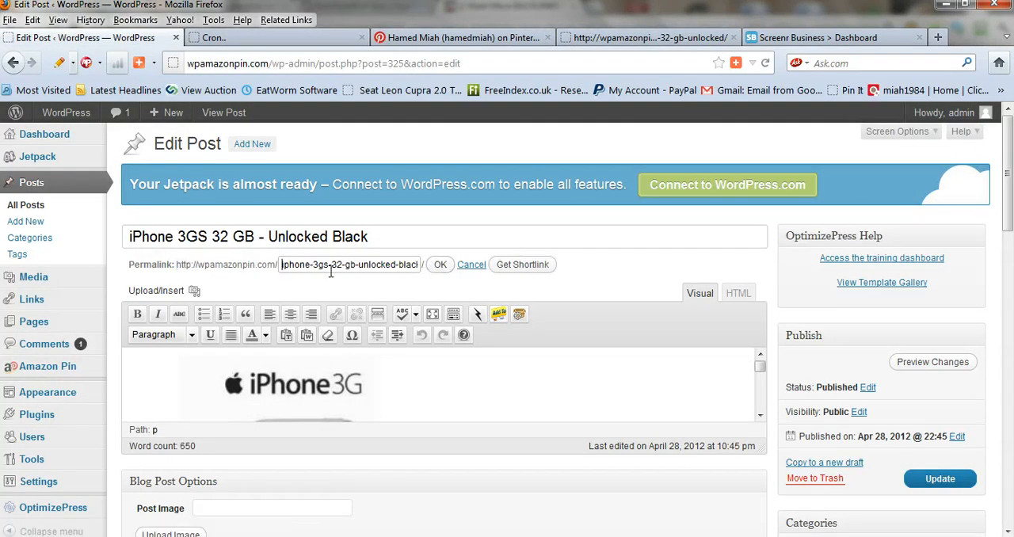
{"action": "left_click_drag", "start_coordinate": [282, 266], "coordinate": [493, 276]}
{"action": "key", "text": "ctrl+c"}
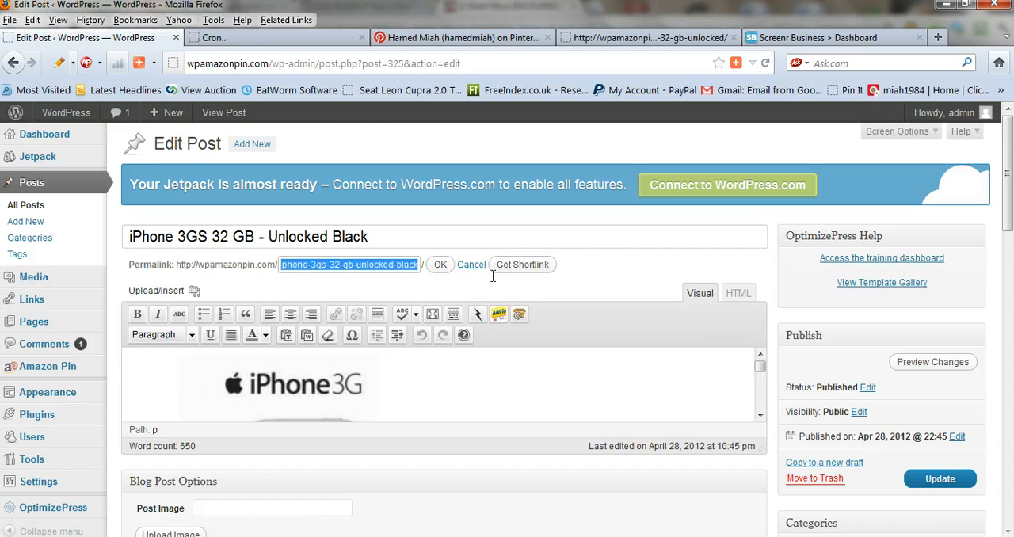
{"action": "left_click", "coordinate": [622, 37]}
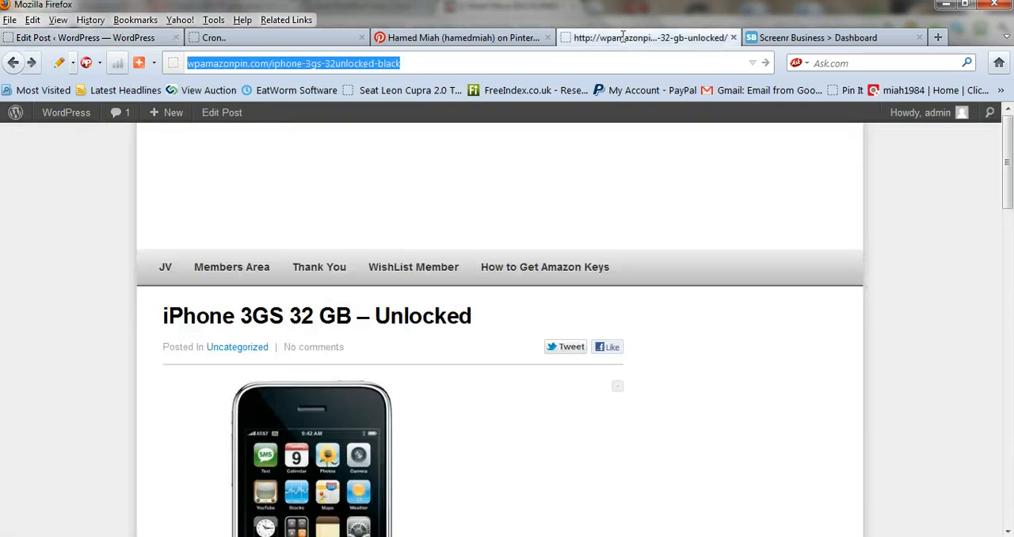
{"action": "left_click_drag", "start_coordinate": [413, 68], "coordinate": [271, 83]}
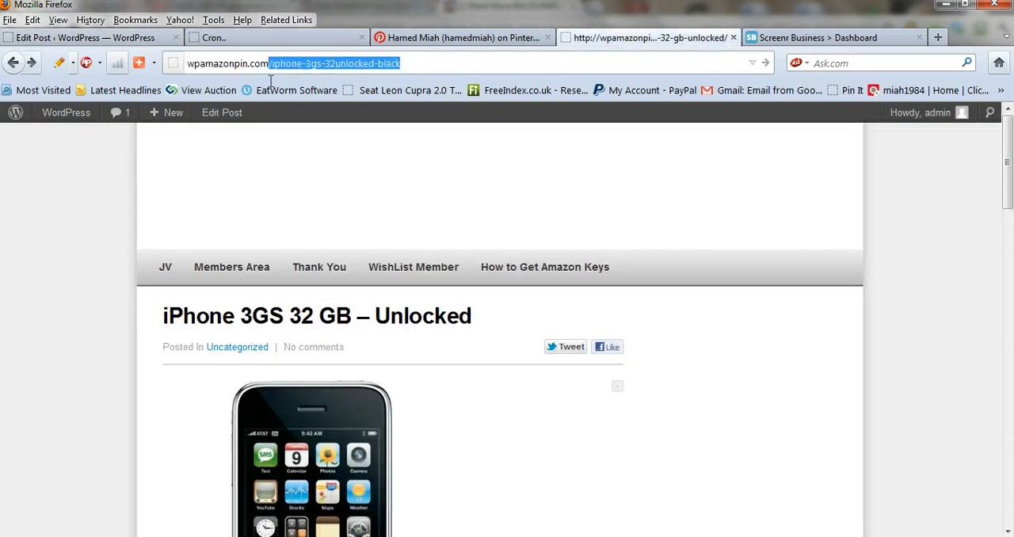
{"action": "key", "text": "ctrl+v"}
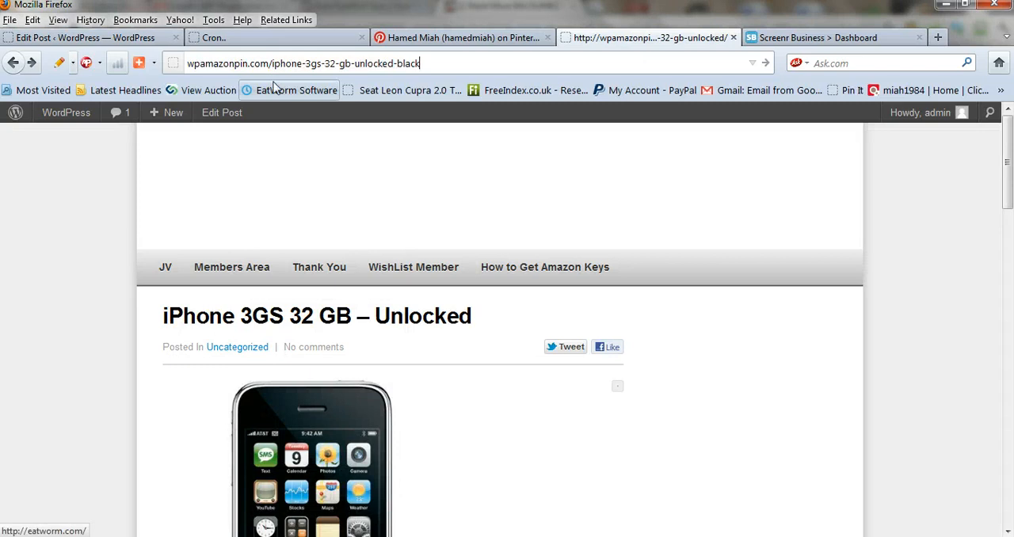
{"action": "key", "text": "Return"}
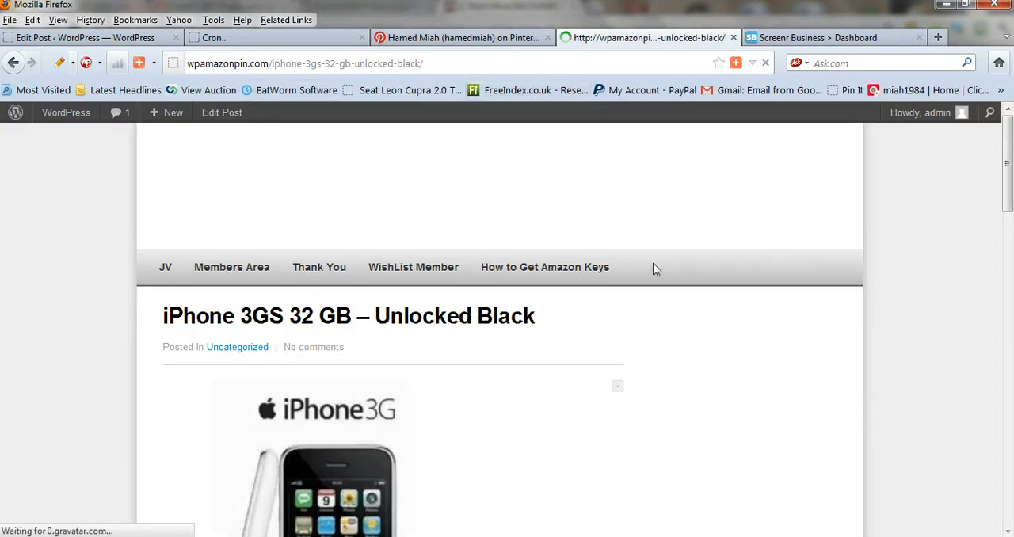
Review the published iPhone 3GS post's description and article text, and follow its "buy now" link to the Amazon product page
{"action": "left_click_drag", "start_coordinate": [1009, 206], "coordinate": [1006, 244]}
{"action": "scroll", "coordinate": [321, 317], "scroll_direction": "down", "scroll_amount": 4}
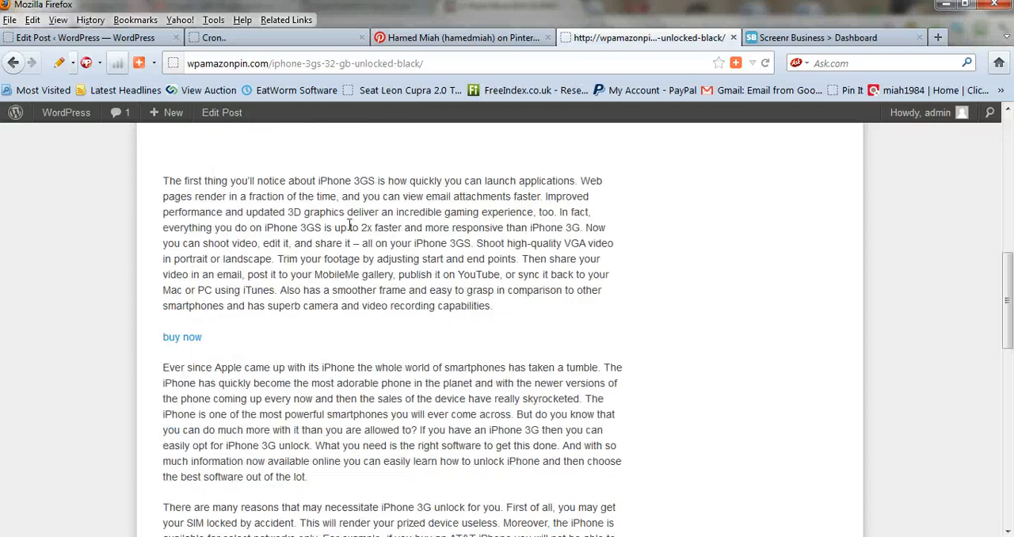
{"action": "scroll", "coordinate": [244, 398], "scroll_direction": "down", "scroll_amount": 8}
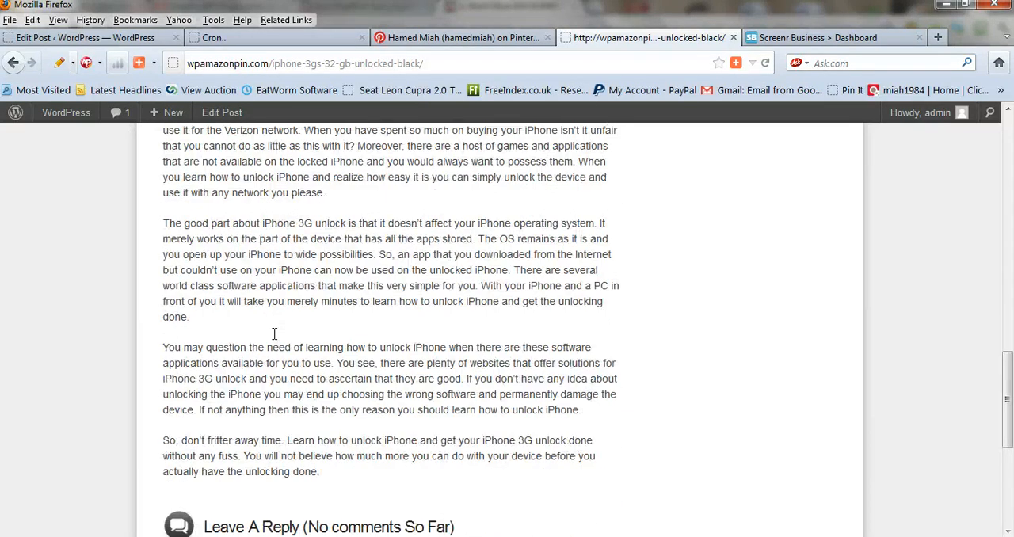
{"action": "scroll", "coordinate": [274, 339], "scroll_direction": "up", "scroll_amount": 8}
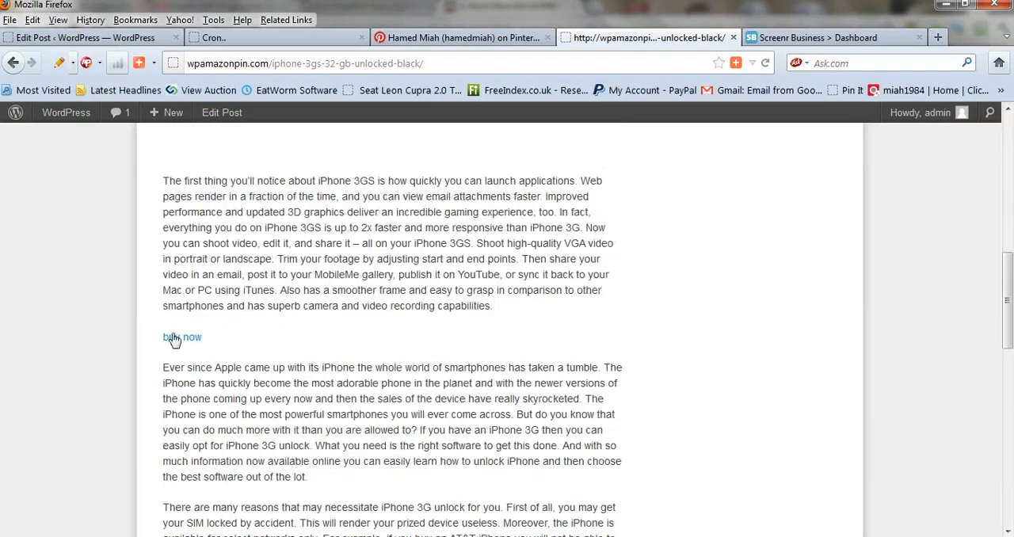
{"action": "left_click", "coordinate": [173, 338]}
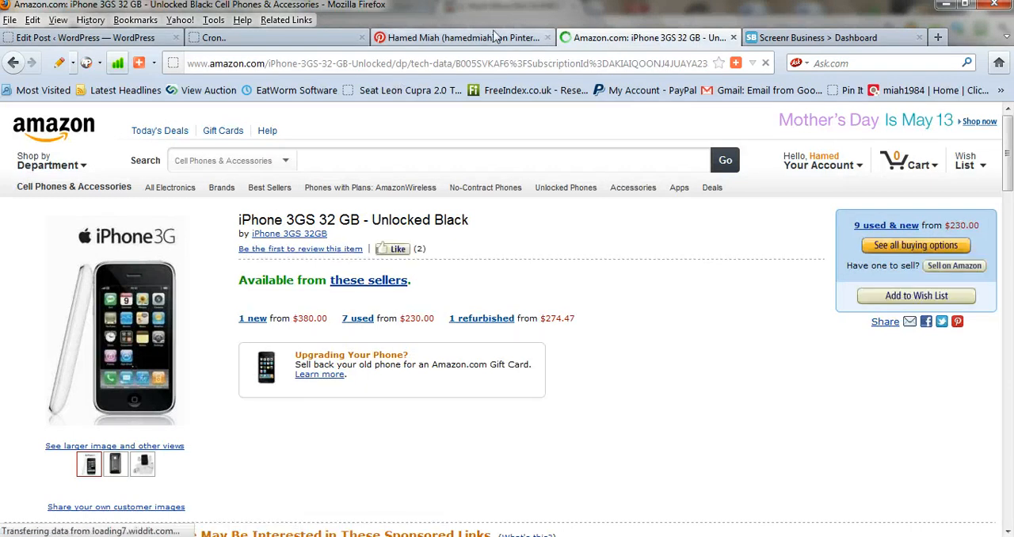
Switch to the Pinterest profile, open the iphone board and check its pins
{"action": "left_click", "coordinate": [492, 37]}
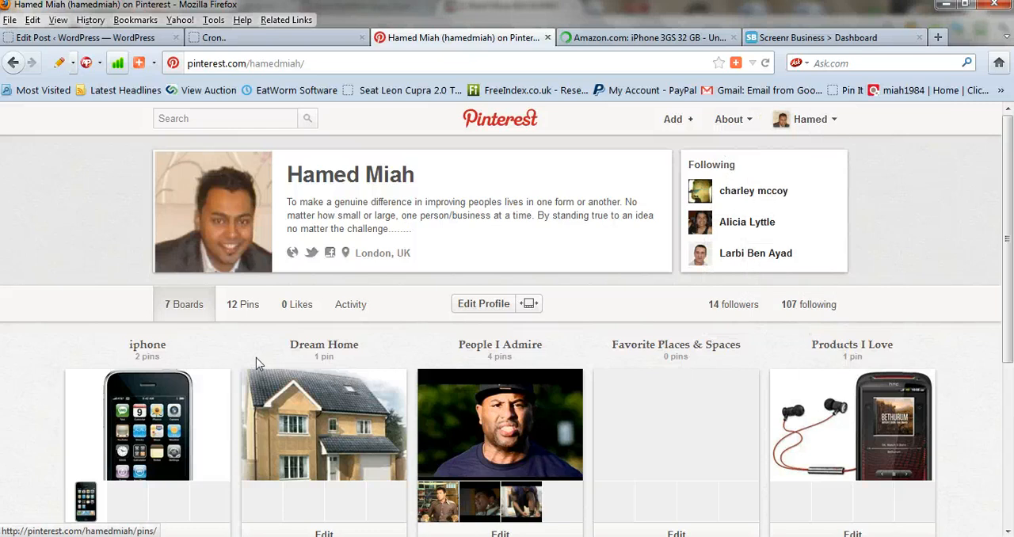
{"action": "left_click", "coordinate": [147, 344]}
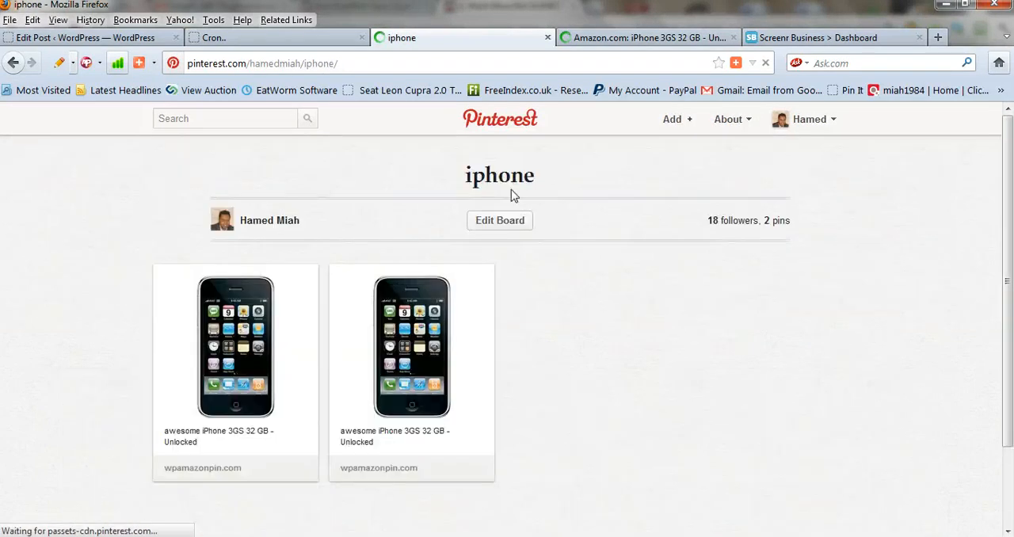
{"action": "scroll", "coordinate": [379, 299], "scroll_direction": "down", "scroll_amount": 2}
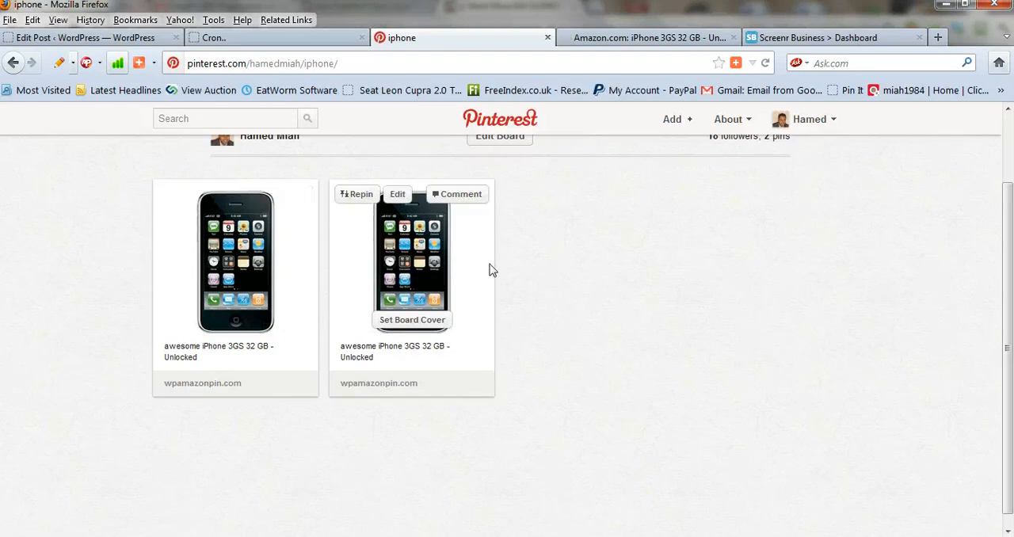
{"action": "scroll", "coordinate": [578, 271], "scroll_direction": "up", "scroll_amount": 2}
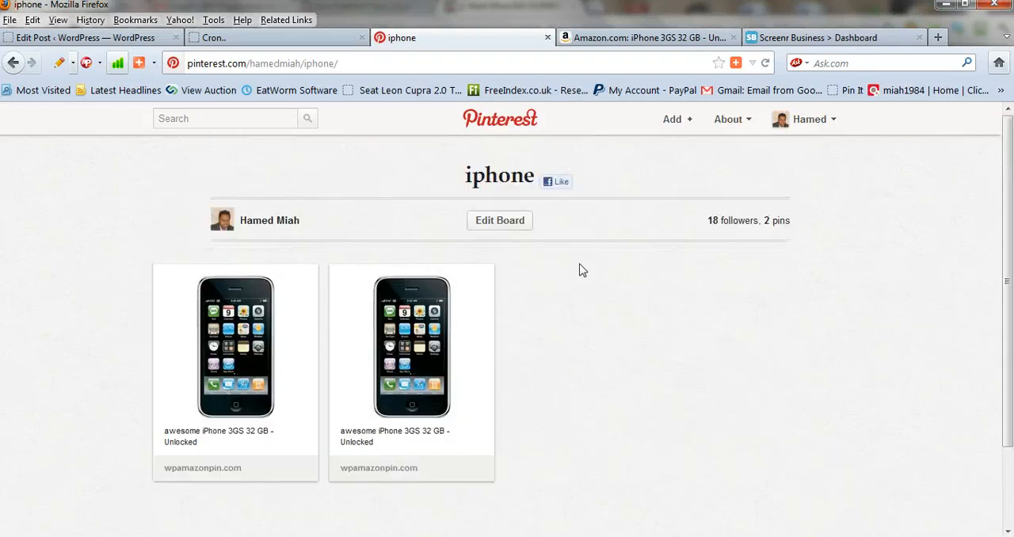